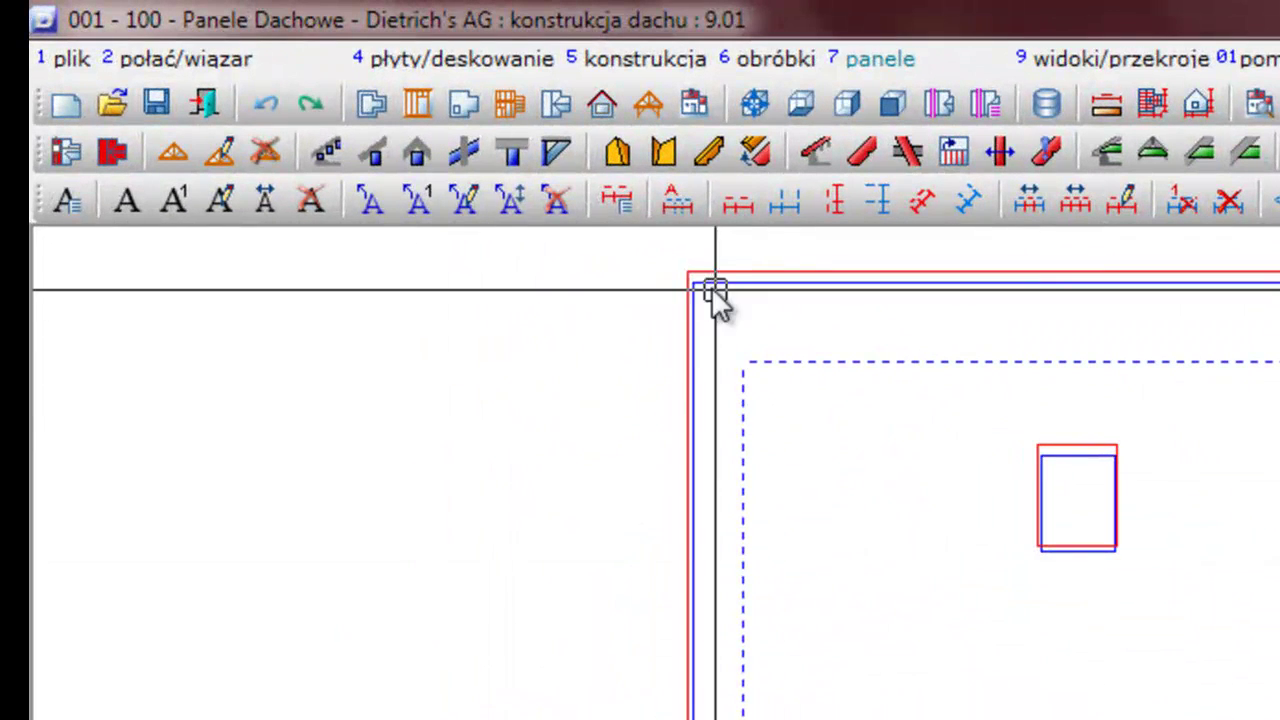
# Switch to the roof module and probe the lower and upper roof planes, rejecting each selection
pyautogui.click(555, 104)
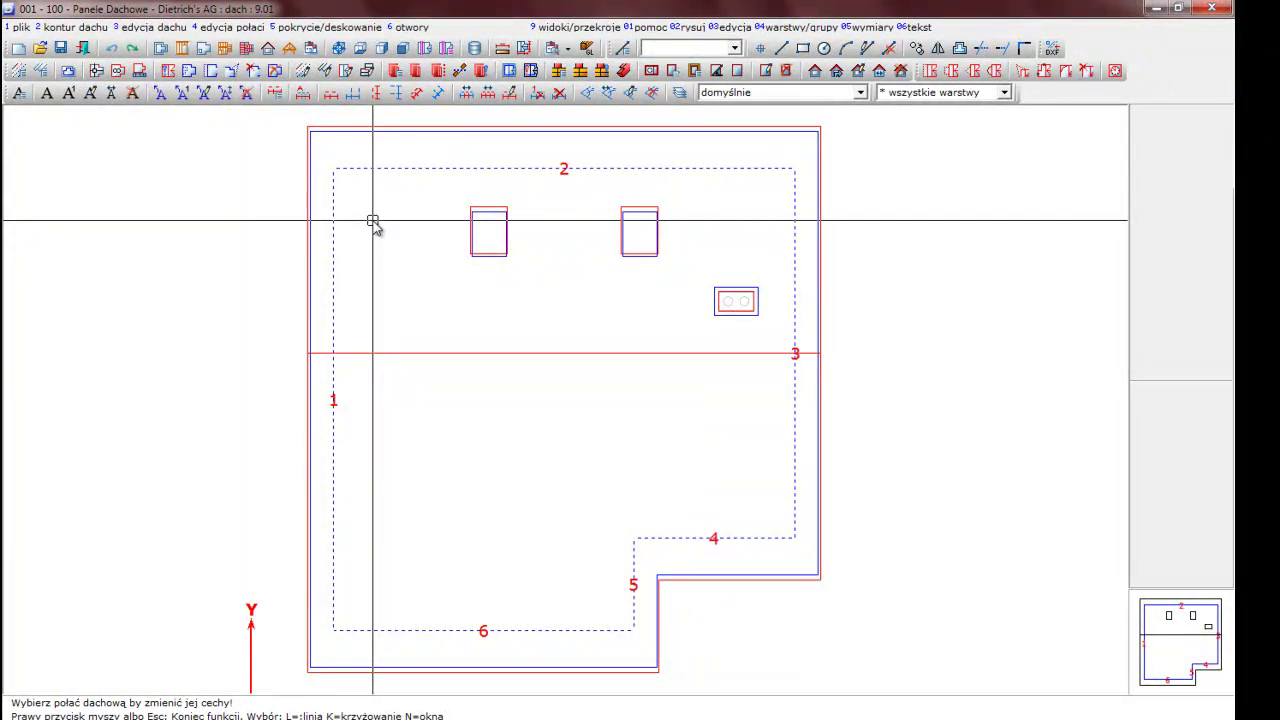
pyautogui.click(373, 221)
pyautogui.rightClick(372, 235)
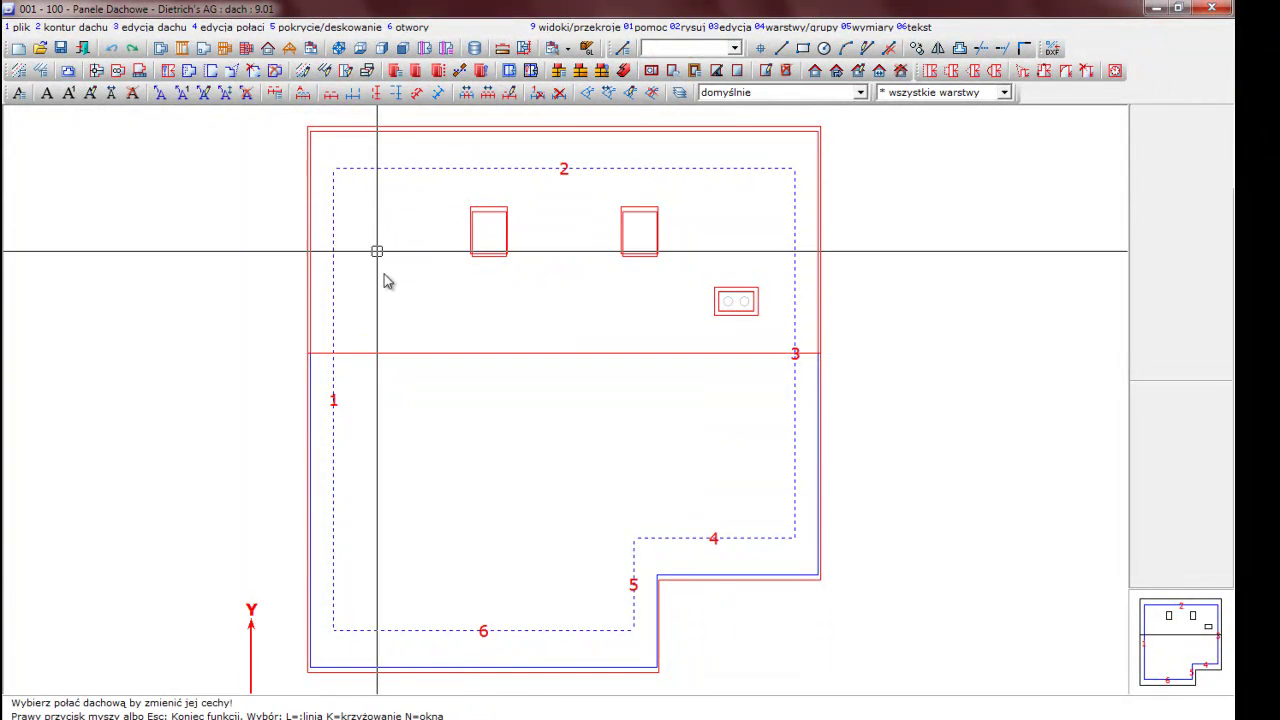
pyautogui.click(394, 399)
pyautogui.rightClick(394, 399)
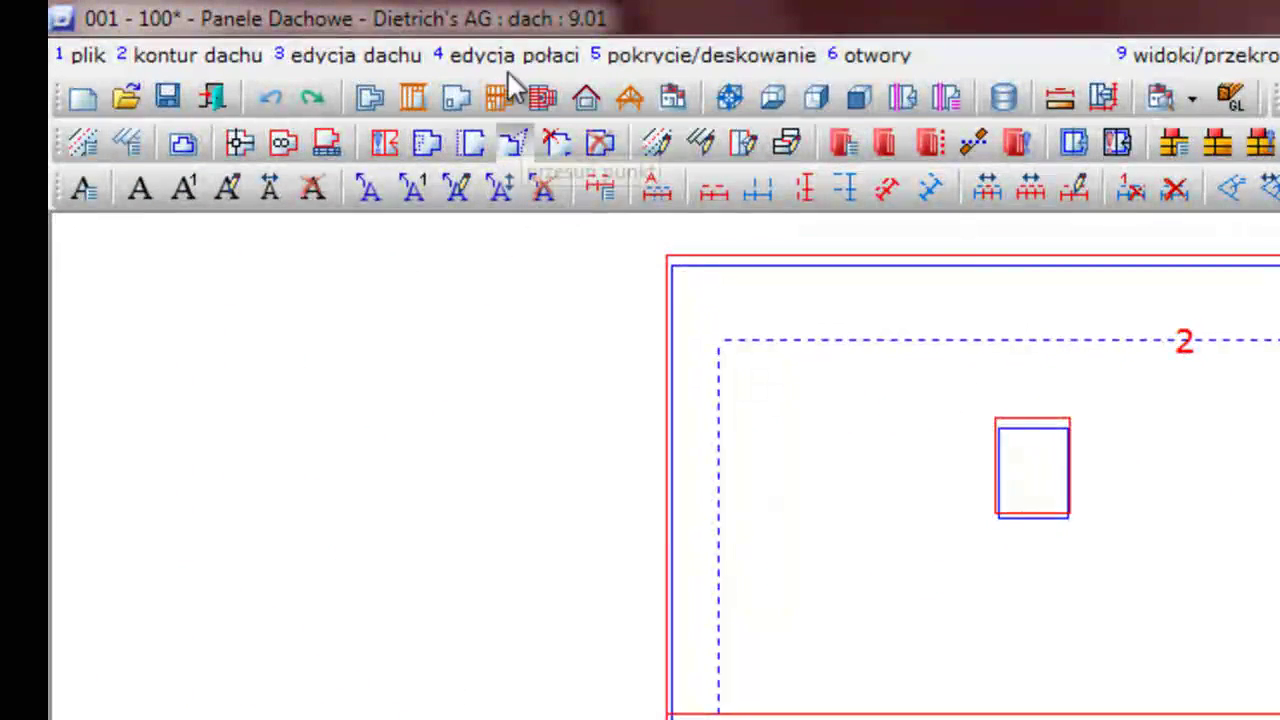
# From roof construction, open the panel editor for the 'Panel dachowy 2.5m 8x20cm' type
pyautogui.click(538, 102)
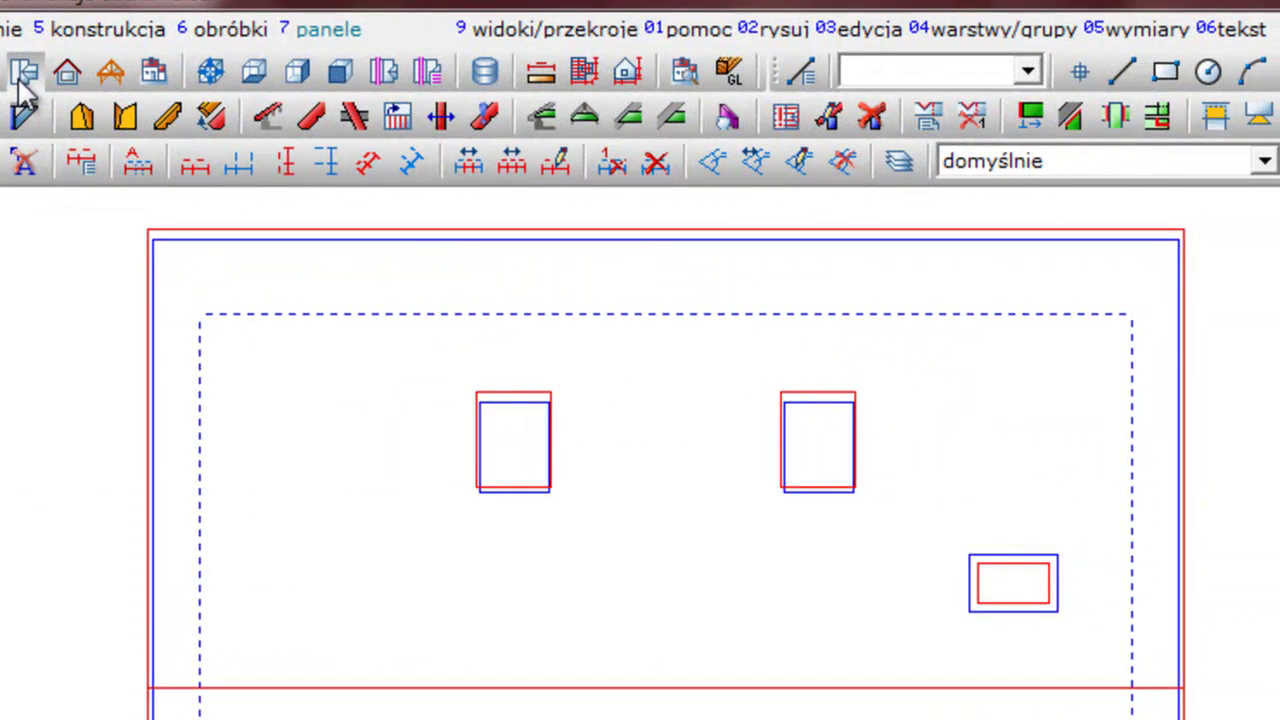
pyautogui.click(302, 29)
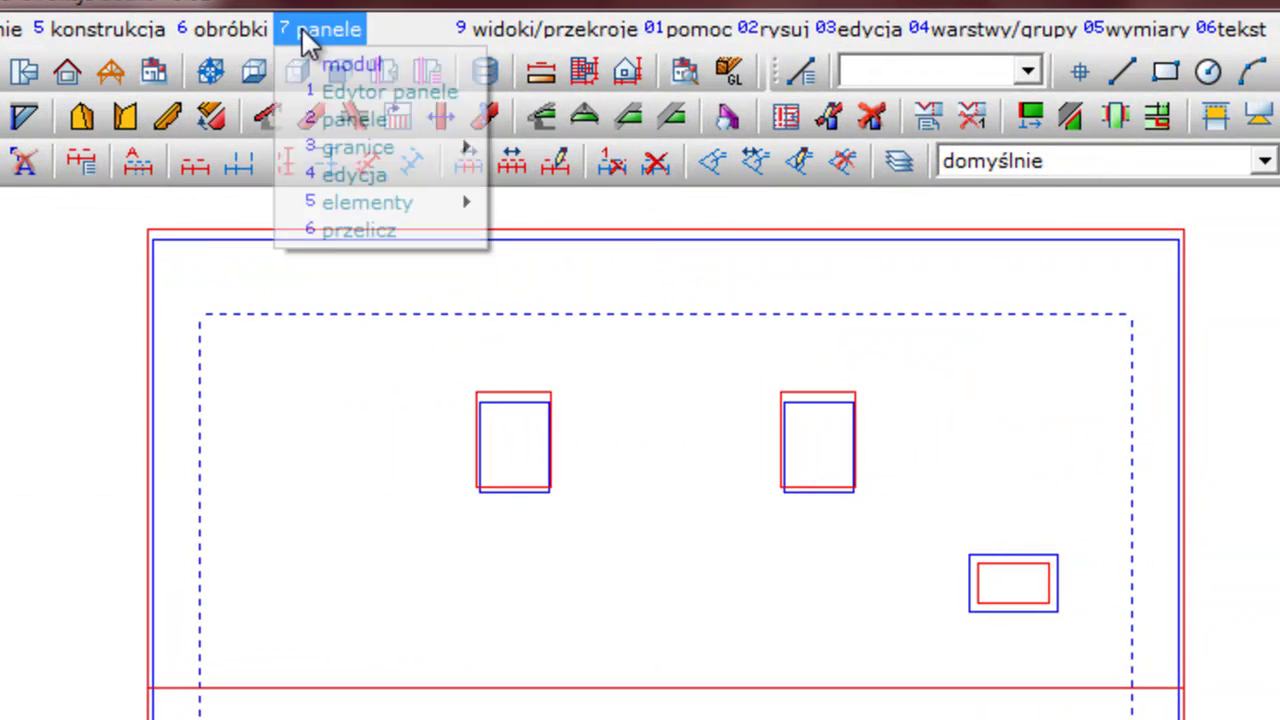
pyautogui.click(339, 89)
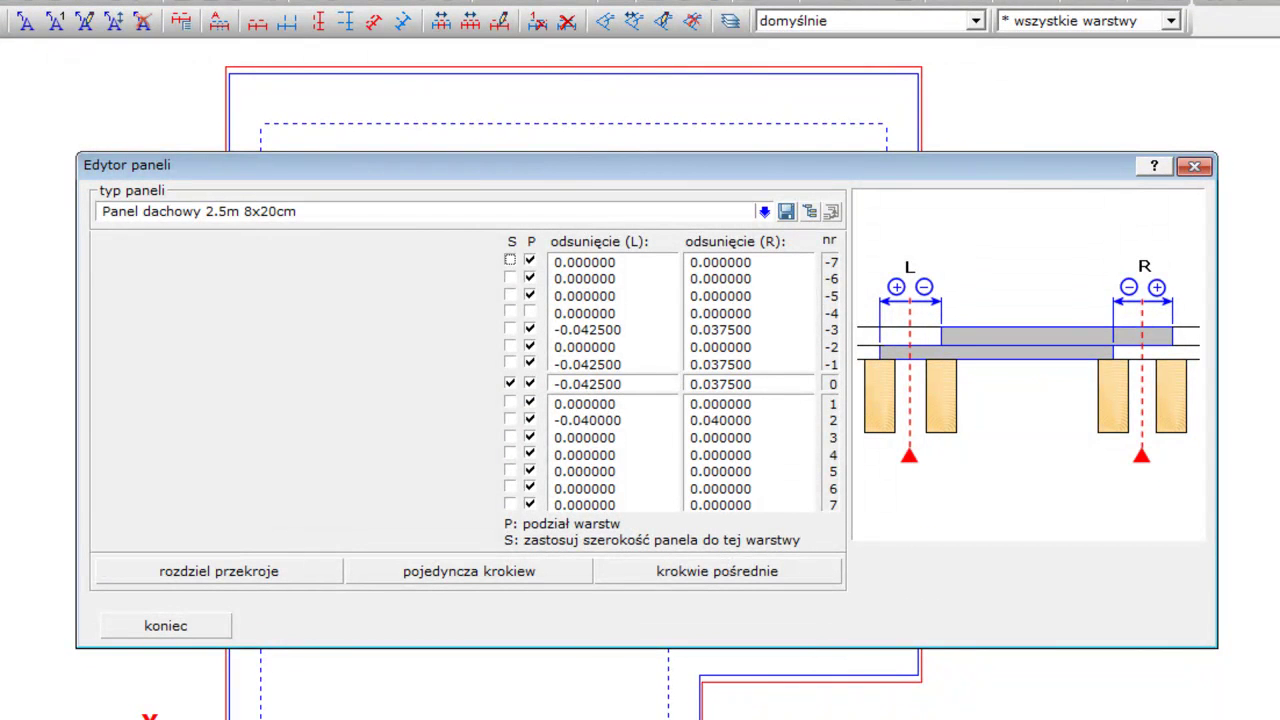
# Check the single-rafter and intermediate-rafter settings (0.625 spacing), then close the panel editor
pyautogui.click(449, 589)
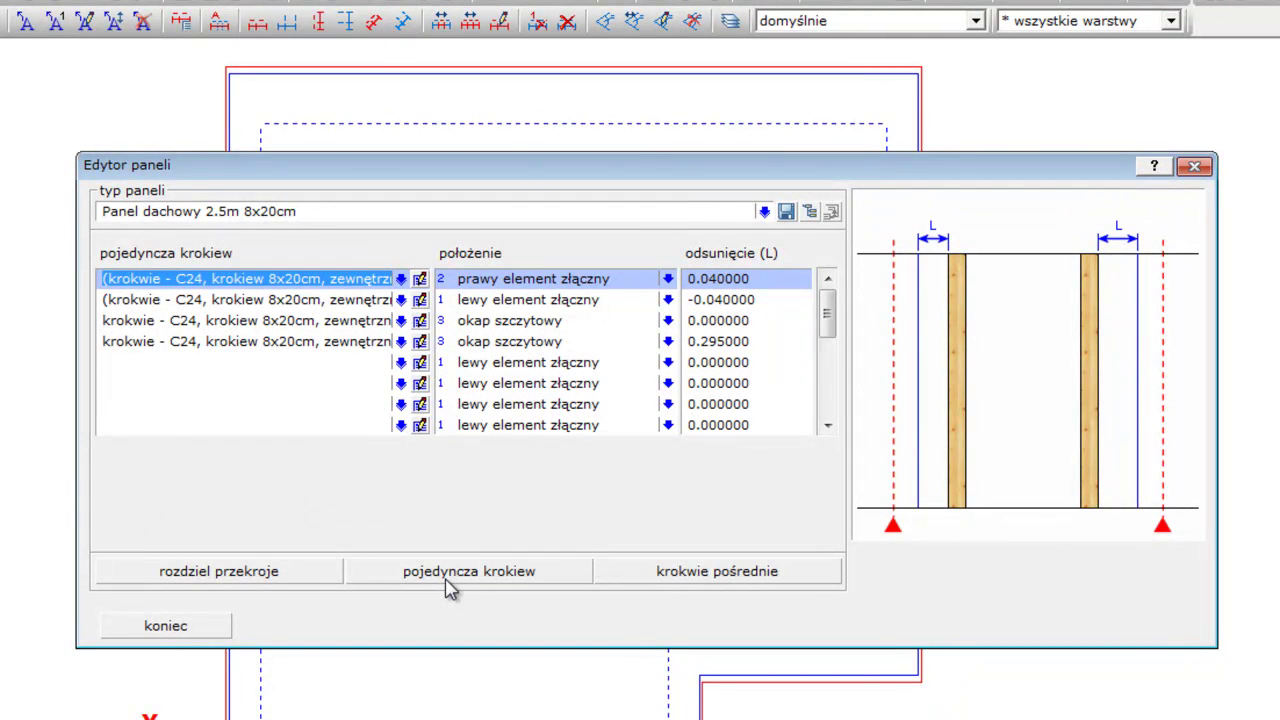
pyautogui.click(622, 582)
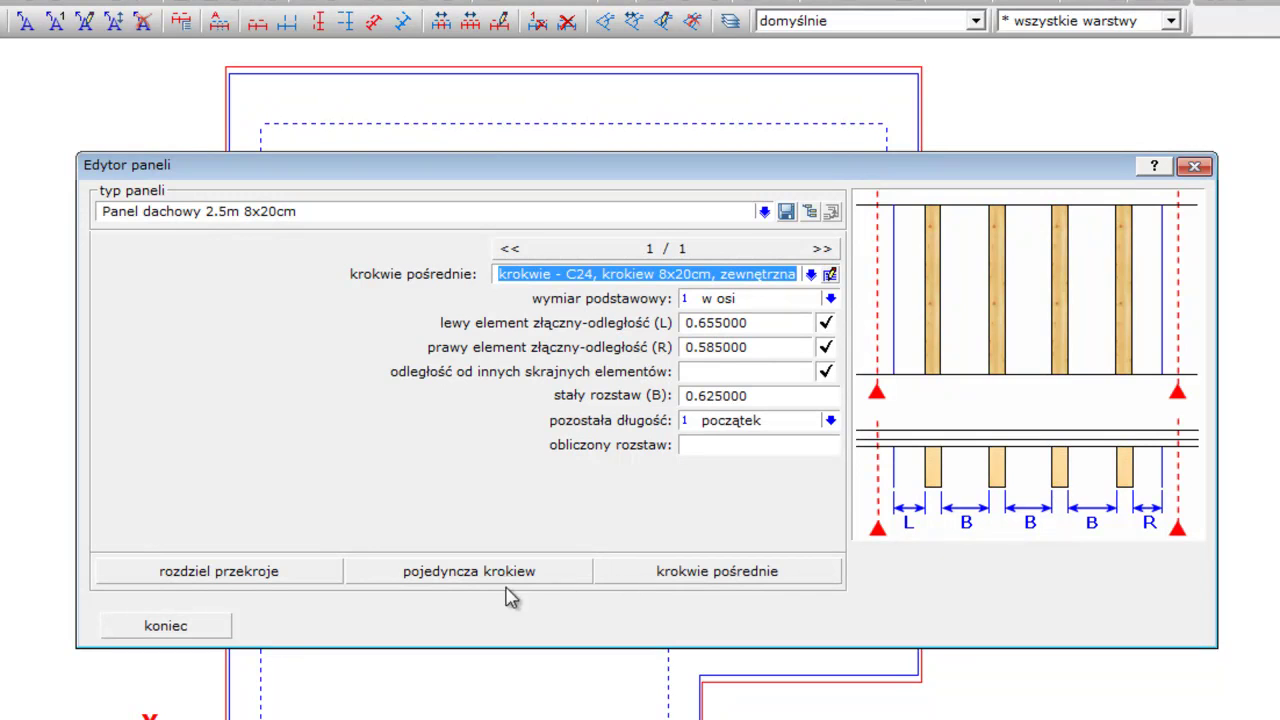
pyautogui.click(222, 630)
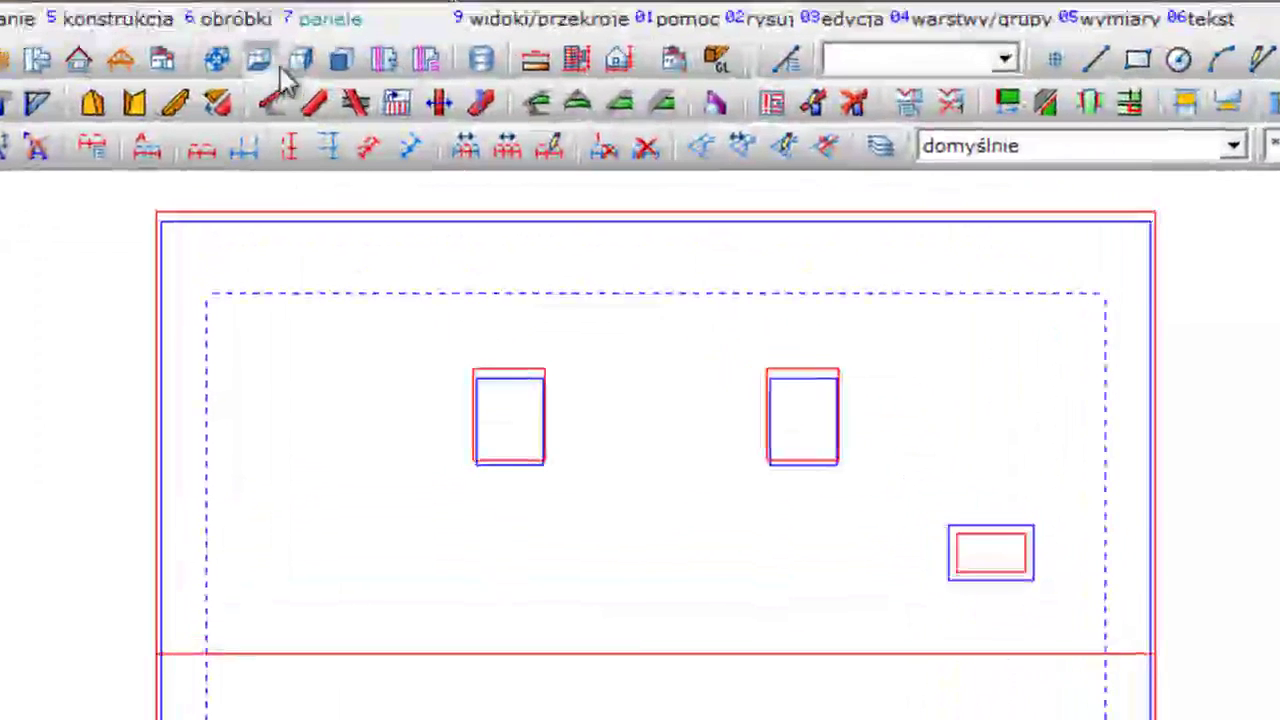
# Start panelling the lower roof plane with 'Panel dachowy 2.5m 8x20cm', prefix E, width 2.500000
pyautogui.click(318, 31)
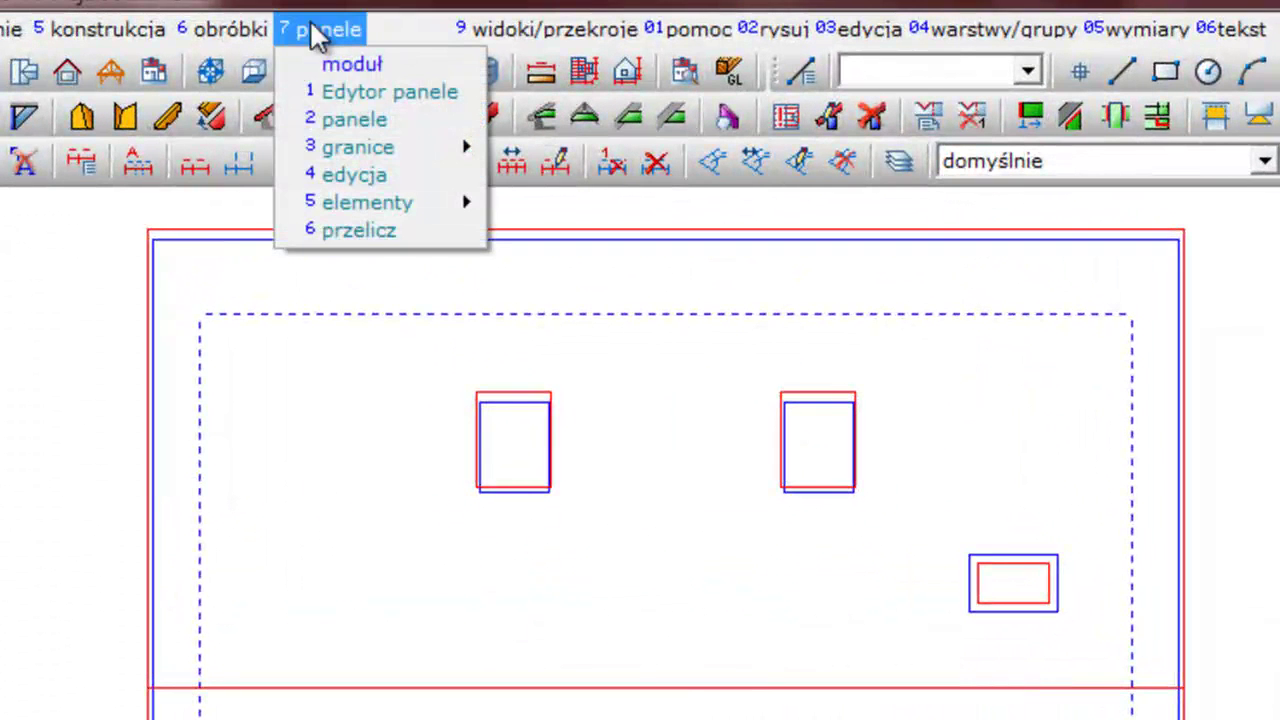
pyautogui.click(329, 118)
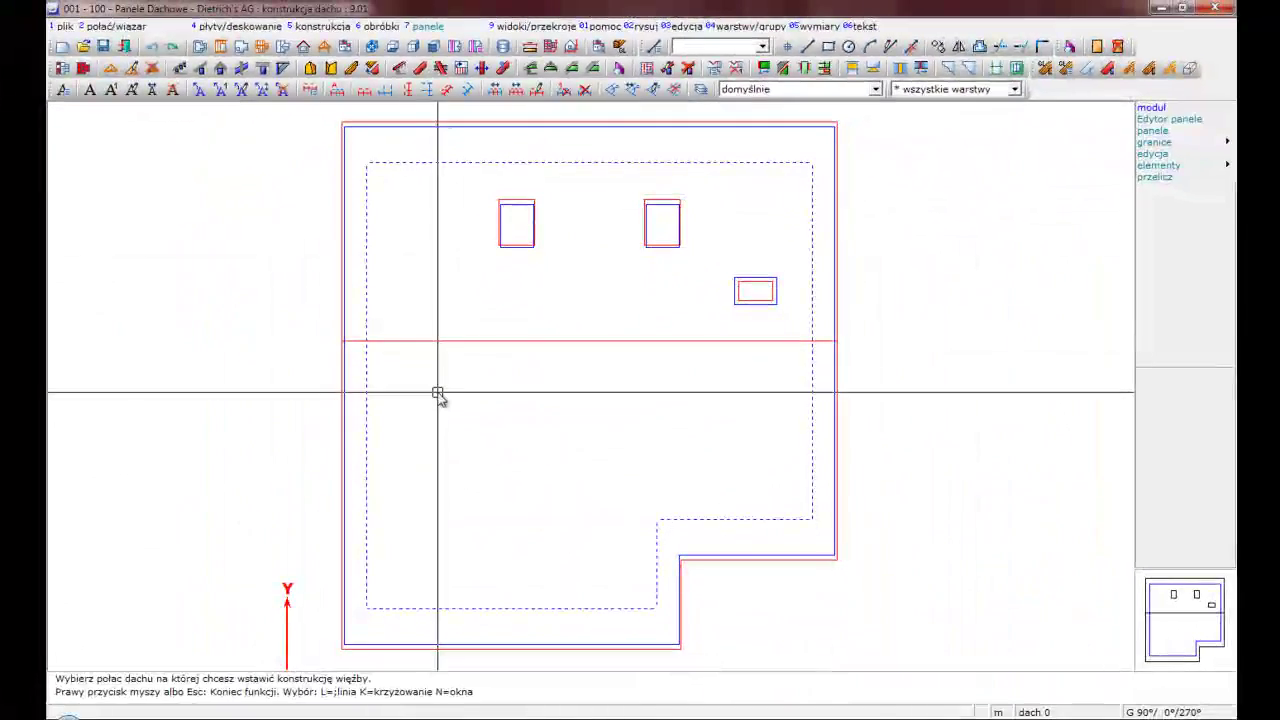
pyautogui.click(438, 396)
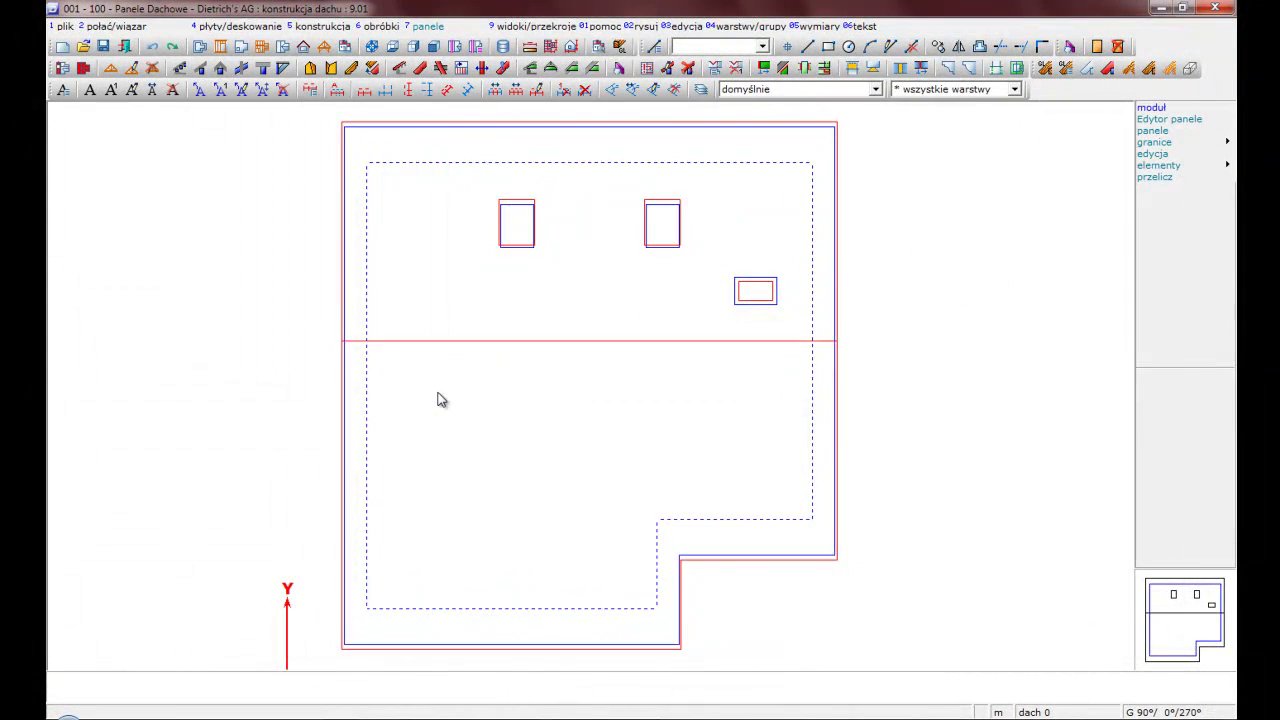
pyautogui.click(438, 400)
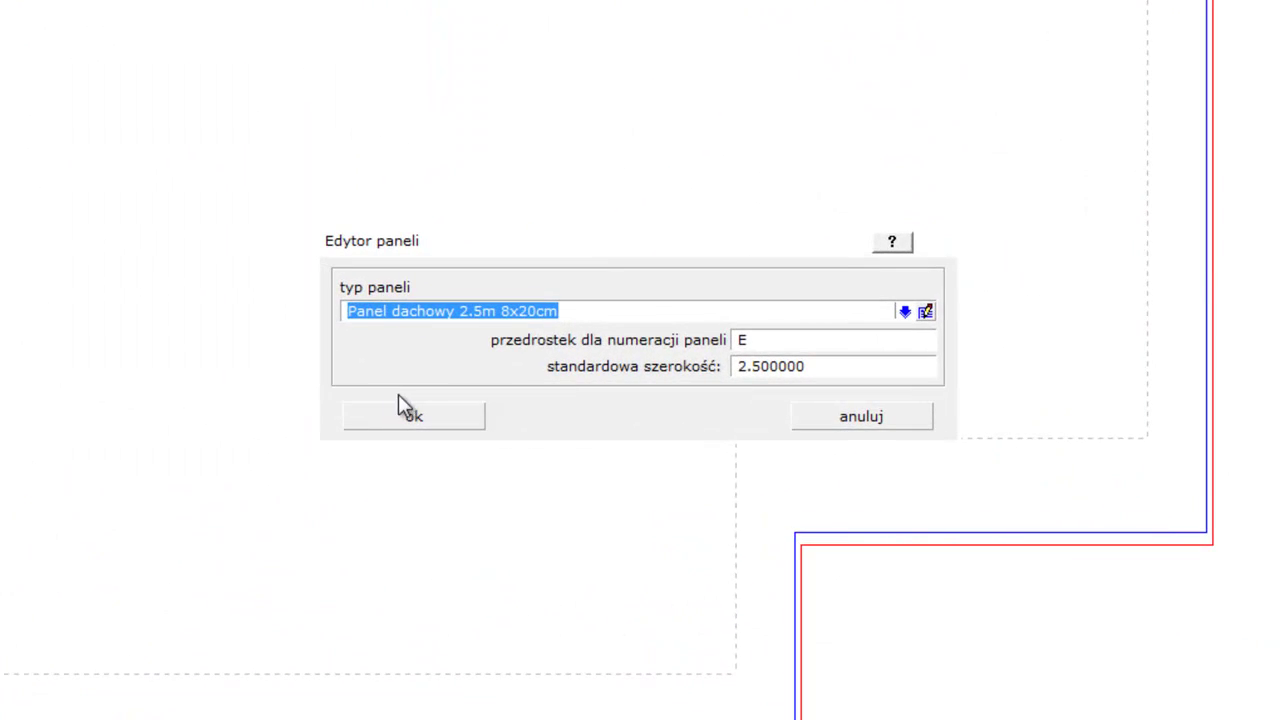
pyautogui.click(905, 312)
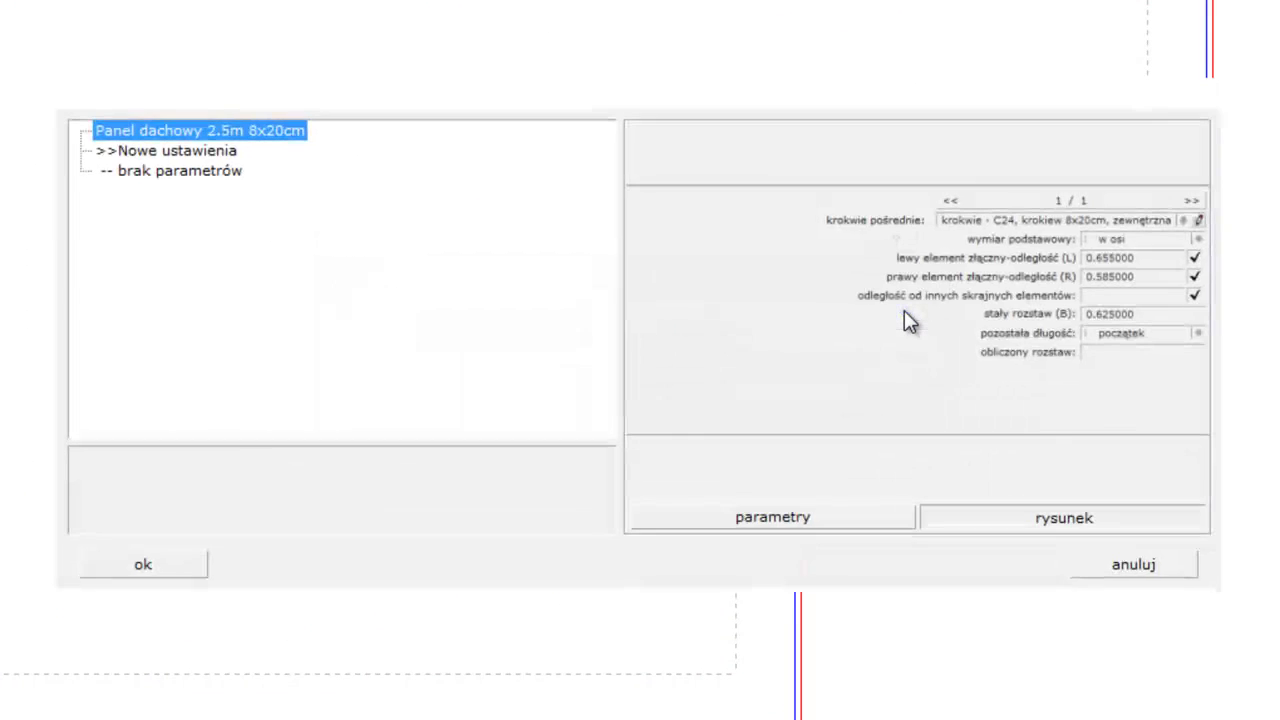
pyautogui.click(163, 563)
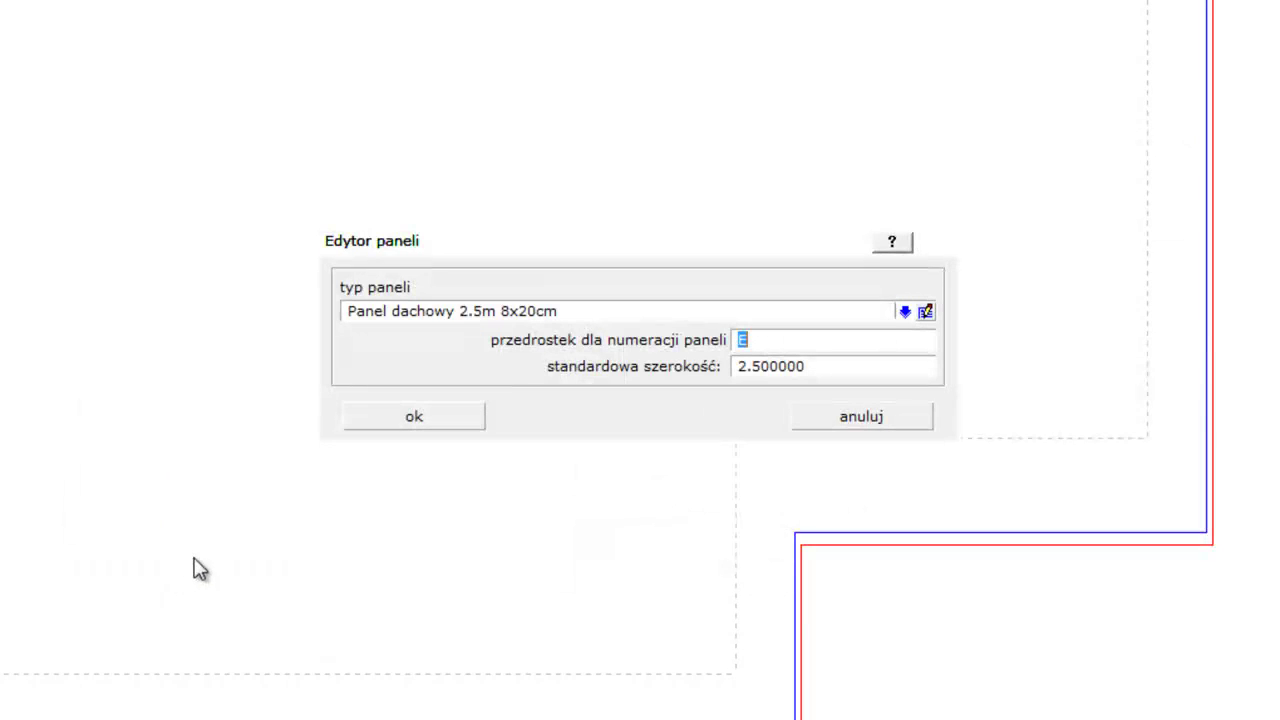
pyautogui.doubleClick(811, 366)
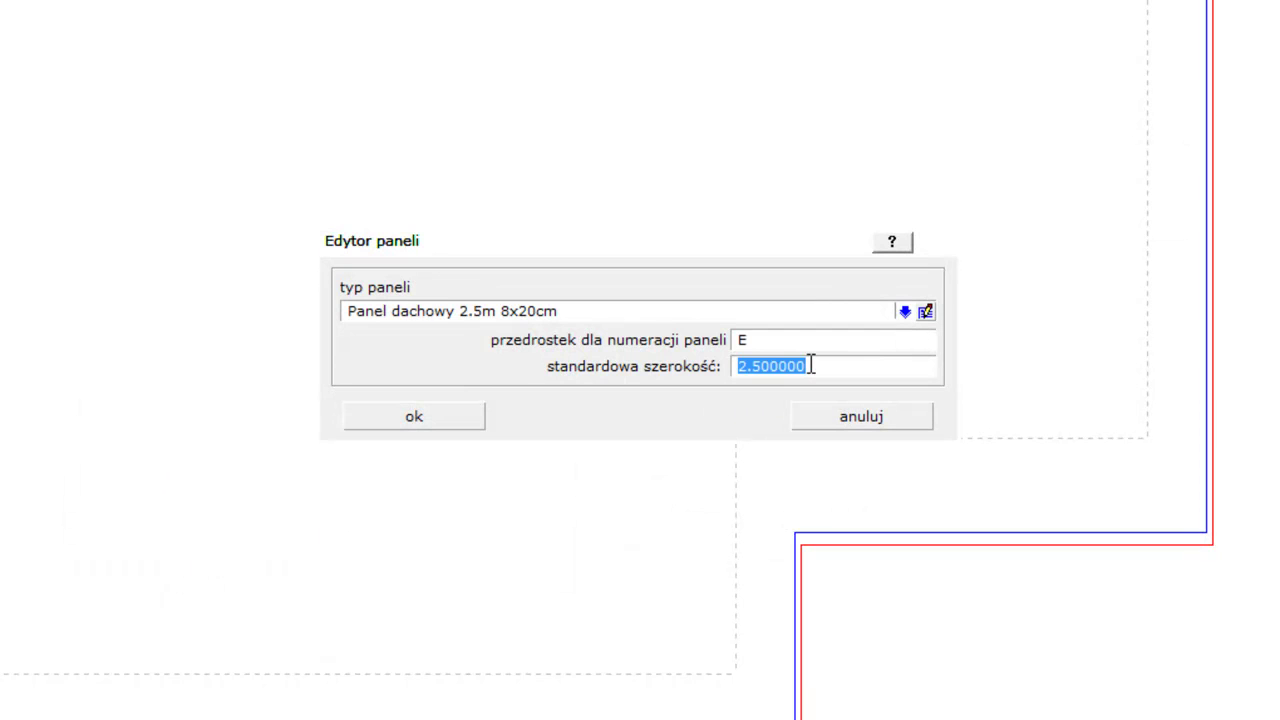
# Lay panels E01–E05 from the outline's inner corner with 0 offset, then pick the next plane
pyautogui.click(460, 416)
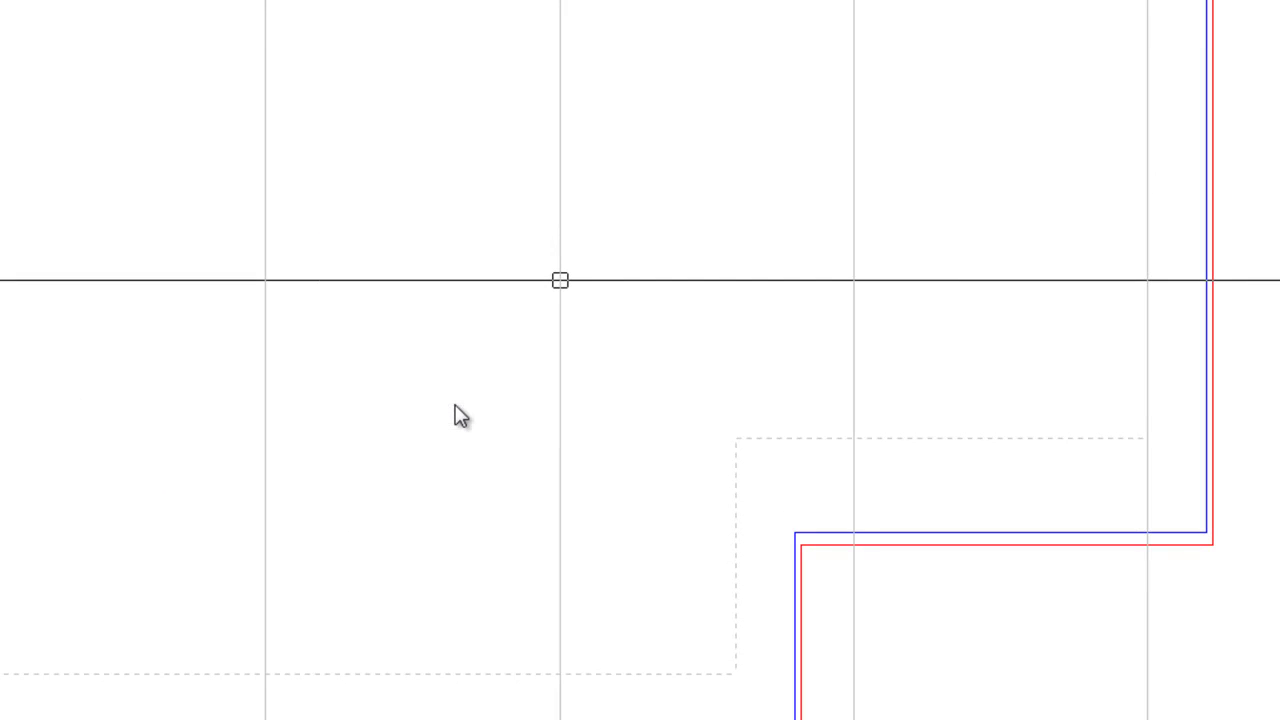
pyautogui.moveTo(560, 280); pyautogui.dragTo(797, 532)
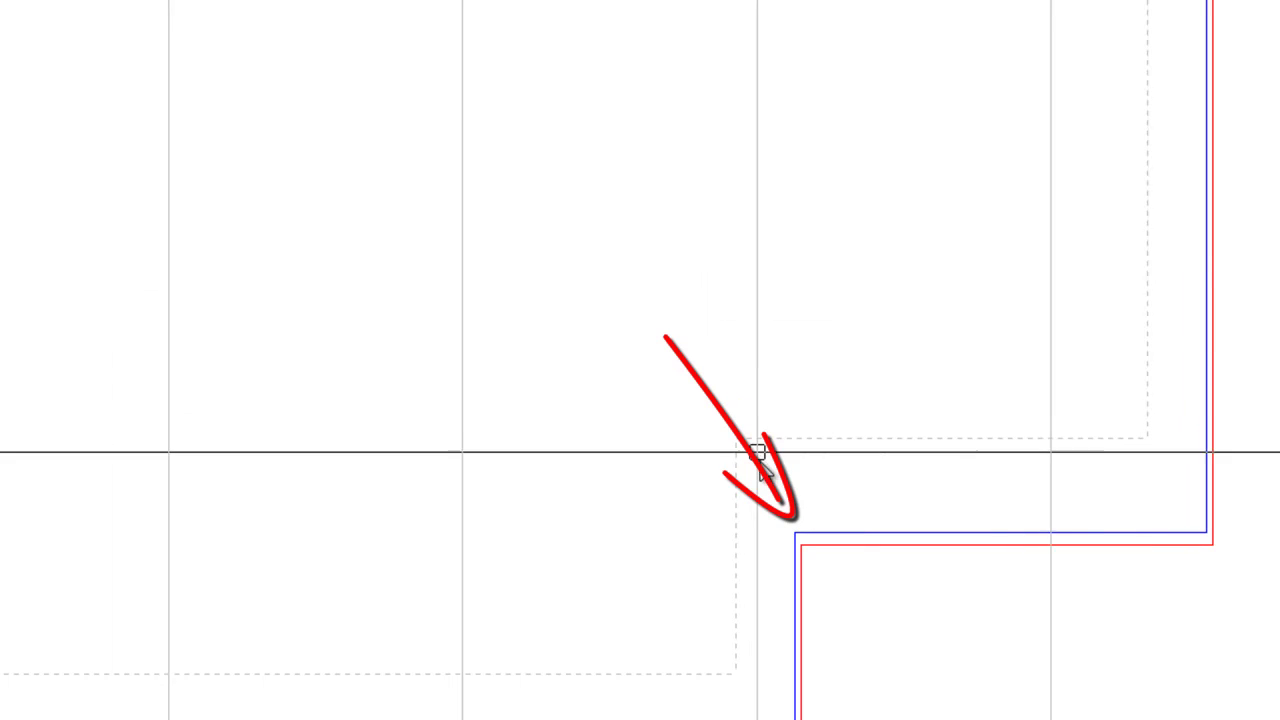
pyautogui.click(797, 532)
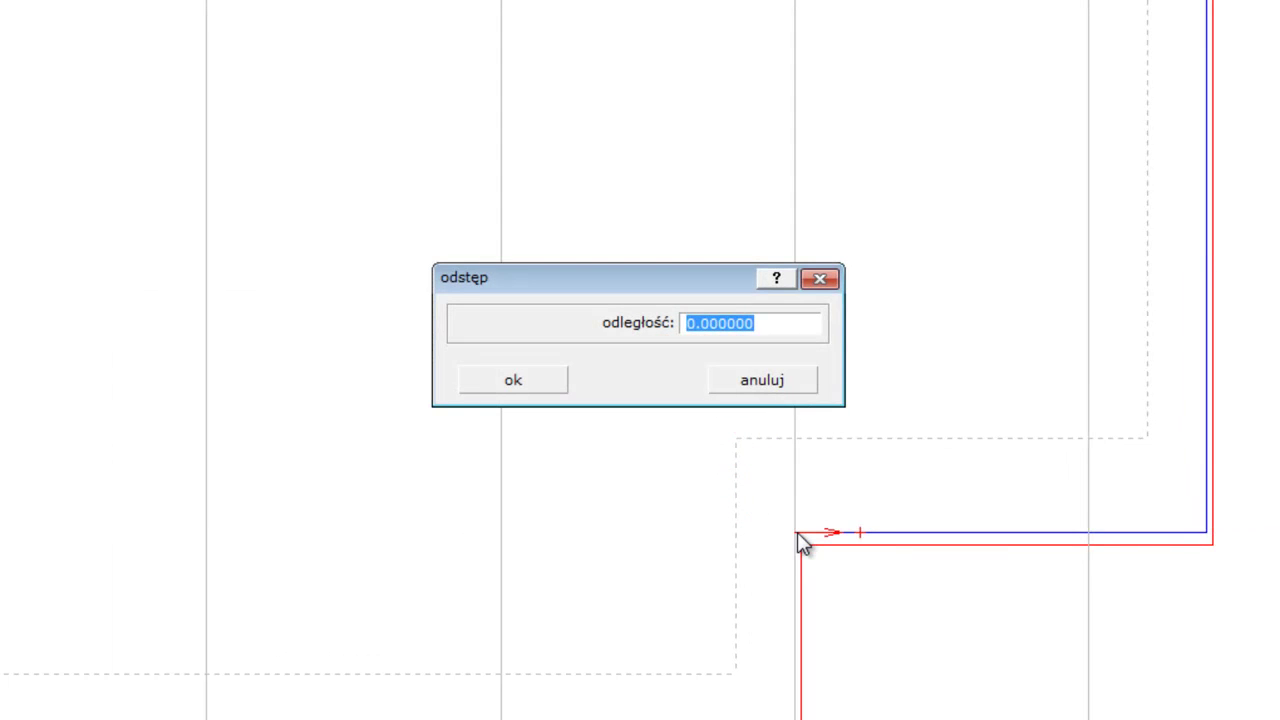
pyautogui.press('Return')
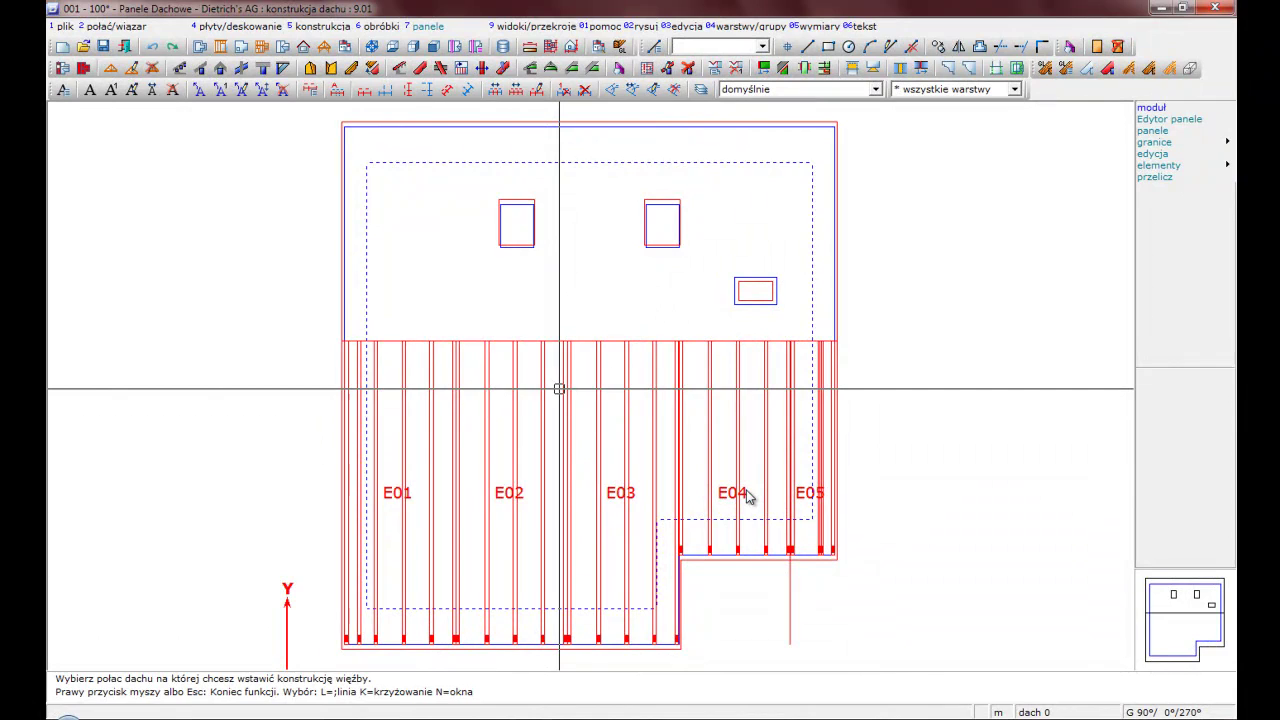
pyautogui.click(520, 294)
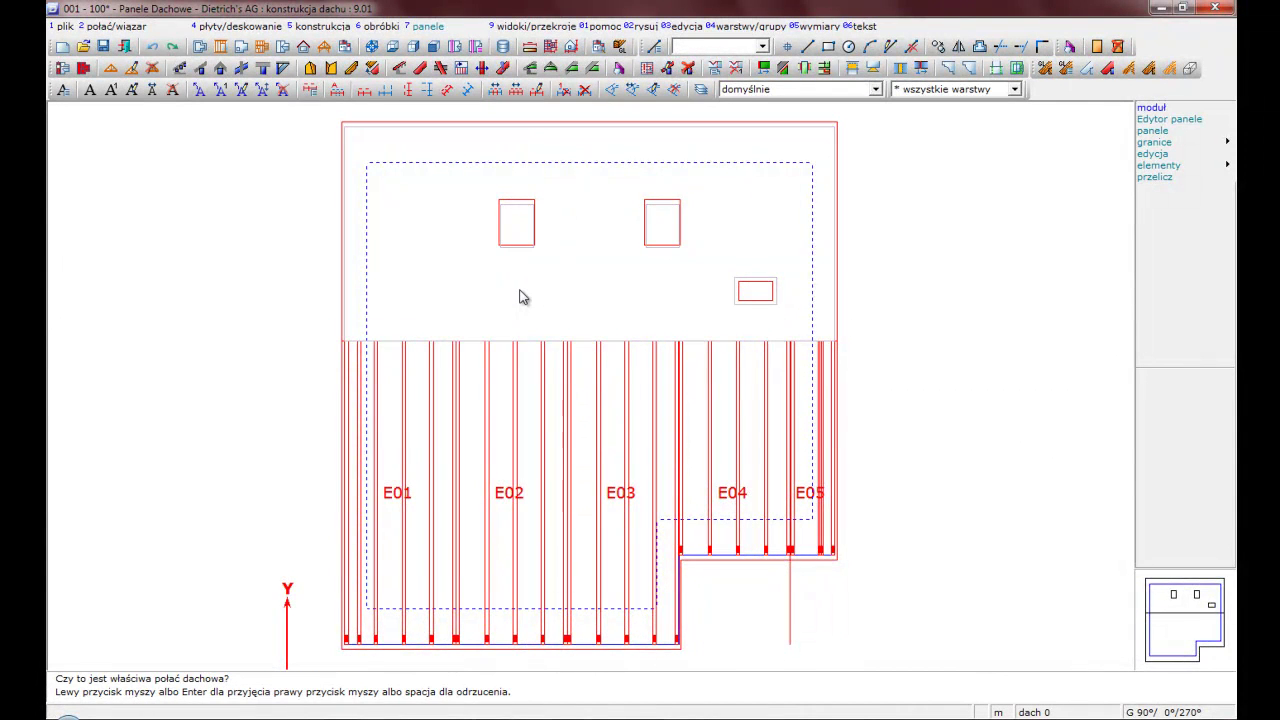
# Start panels on the upper plane from a reference point offset X=2.5, Y=0 from the outline corner
pyautogui.click(521, 296)
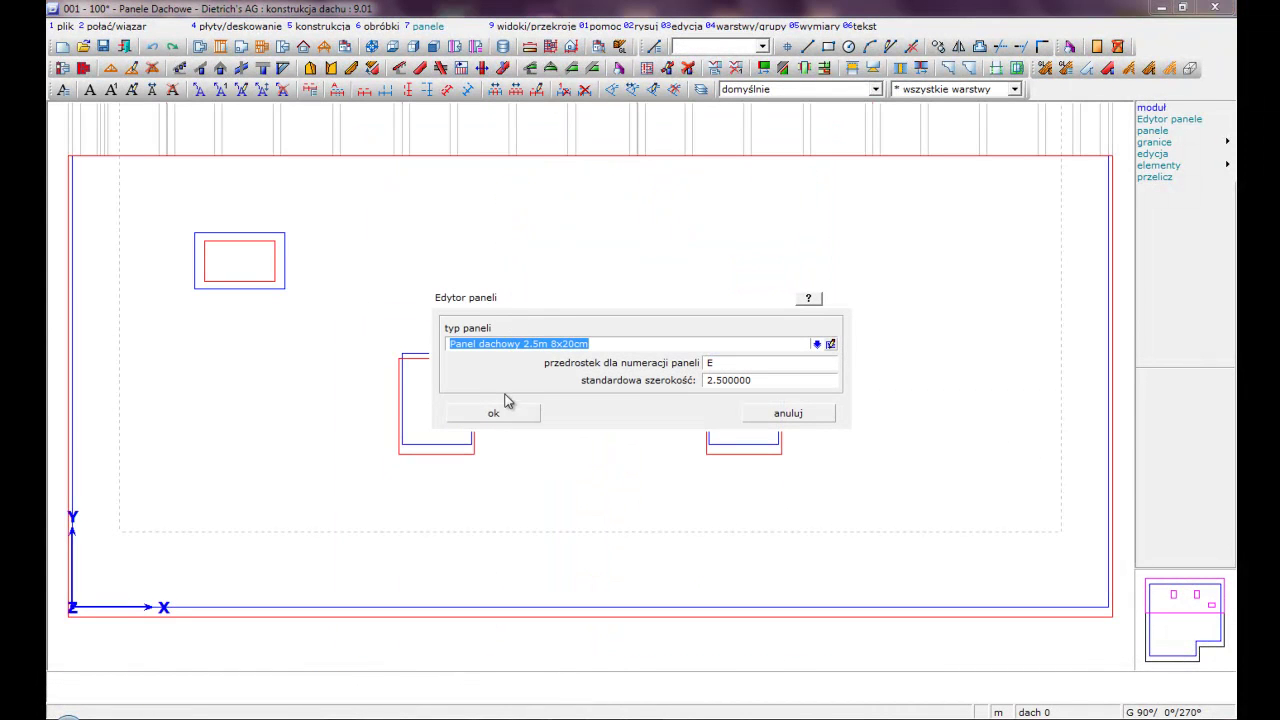
pyautogui.click(505, 413)
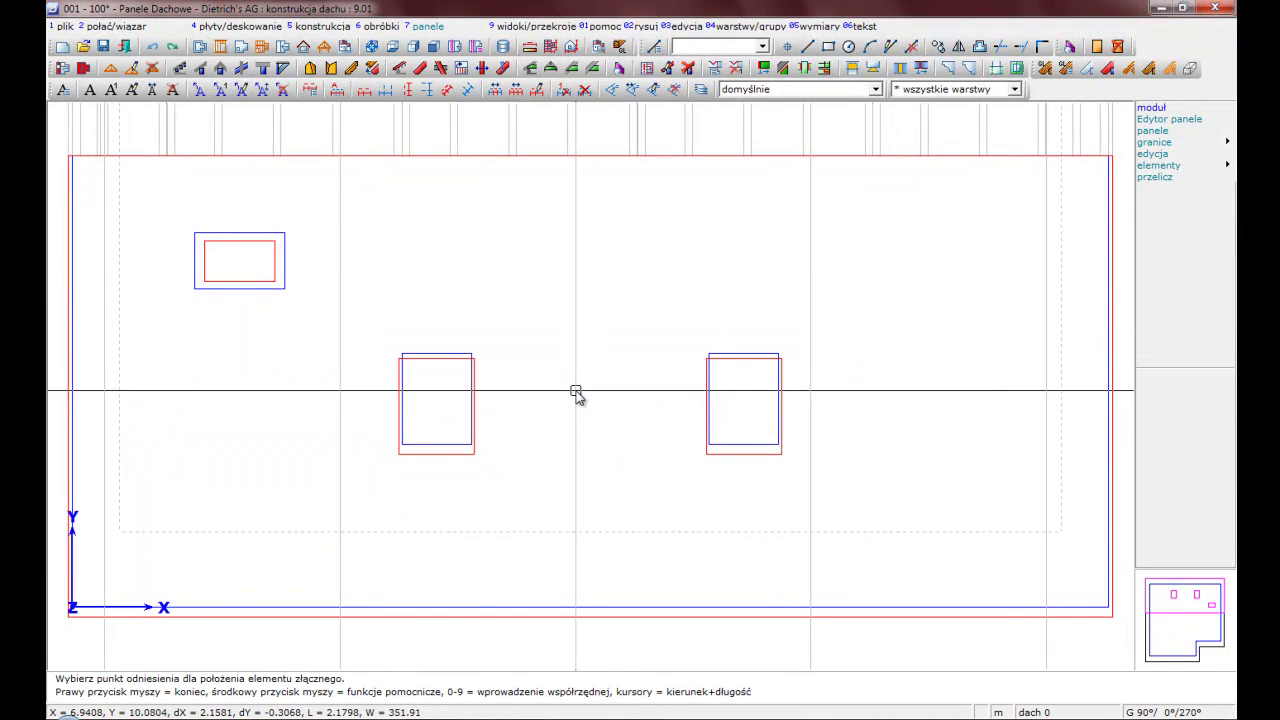
pyautogui.middleClick(266, 477)
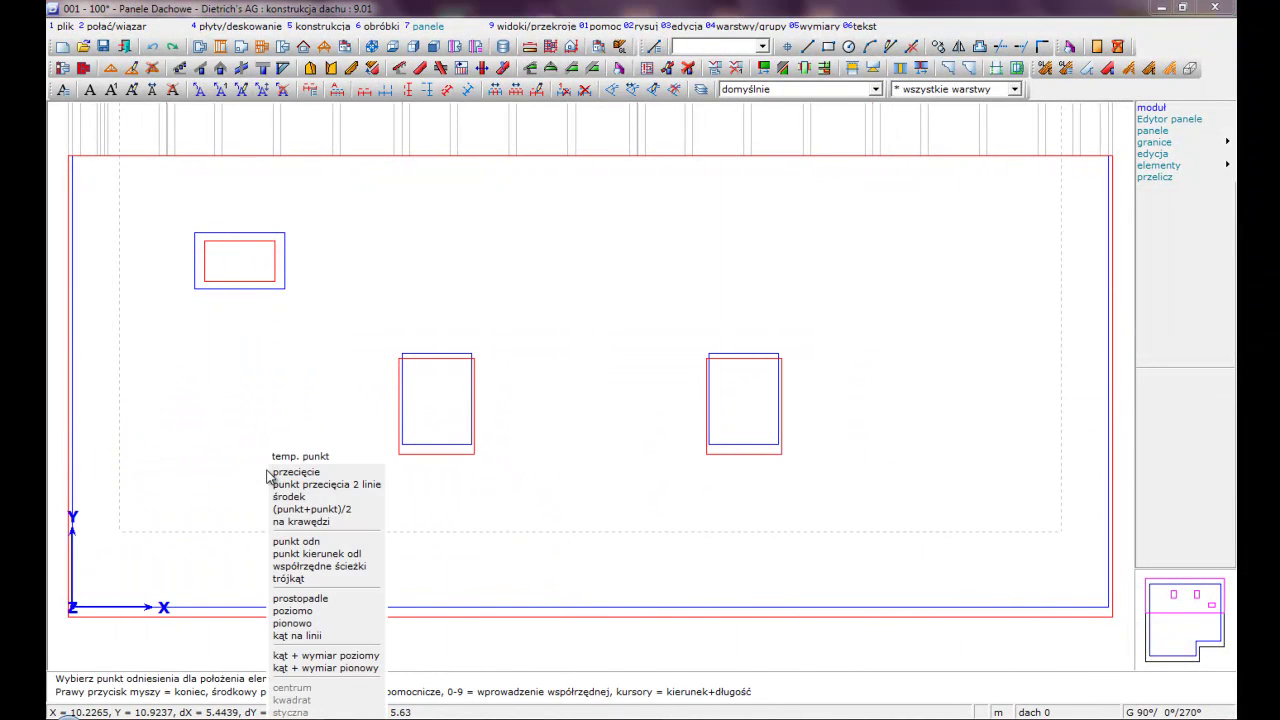
pyautogui.click(285, 540)
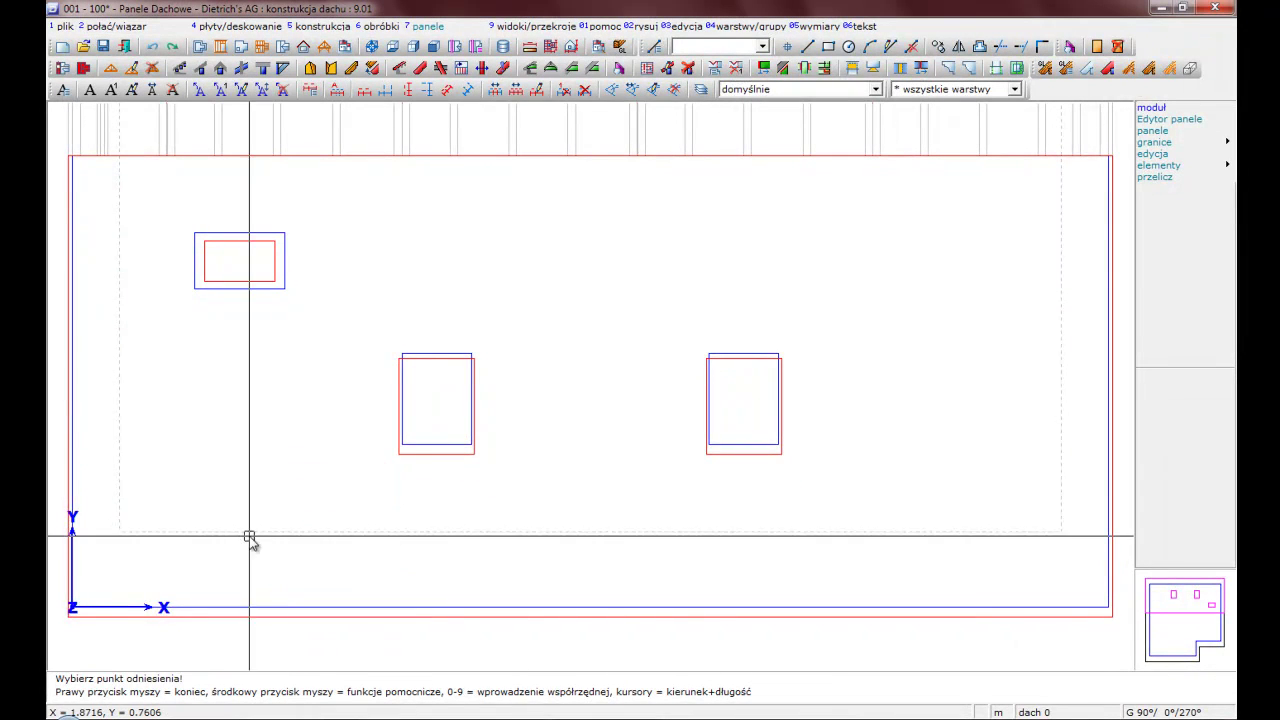
pyautogui.click(121, 536)
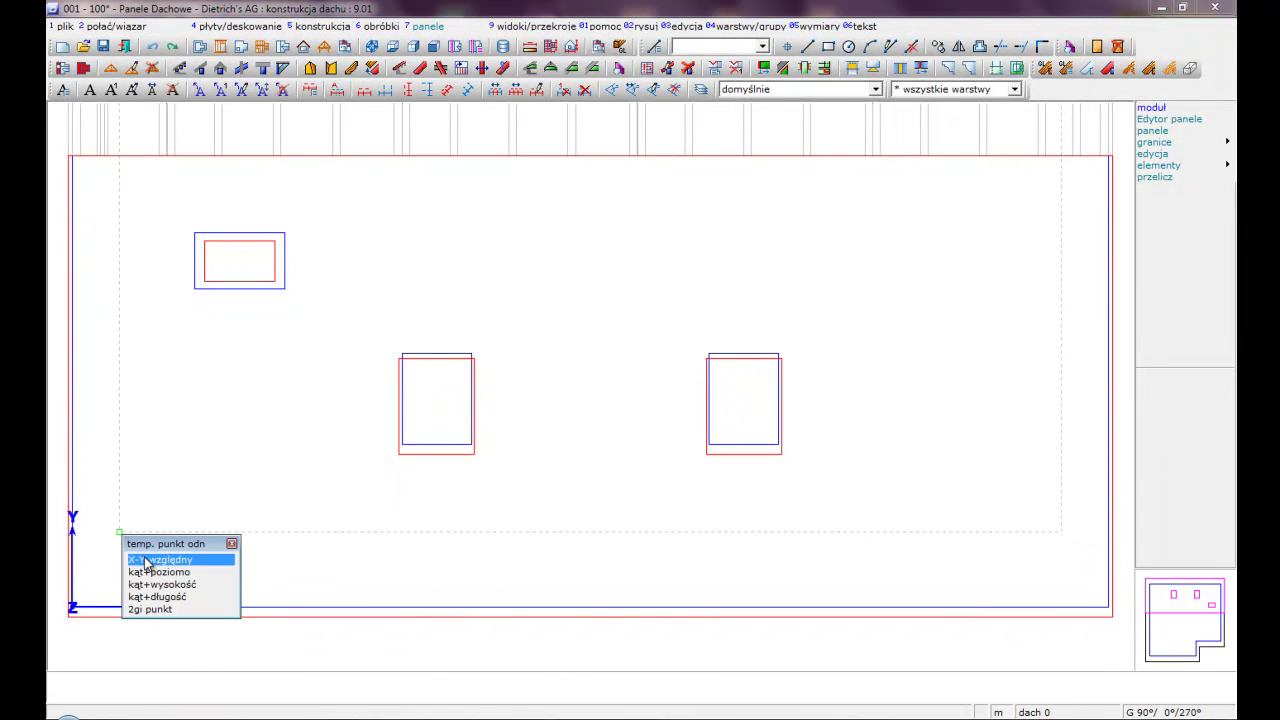
pyautogui.click(147, 561)
pyautogui.write('2.5')
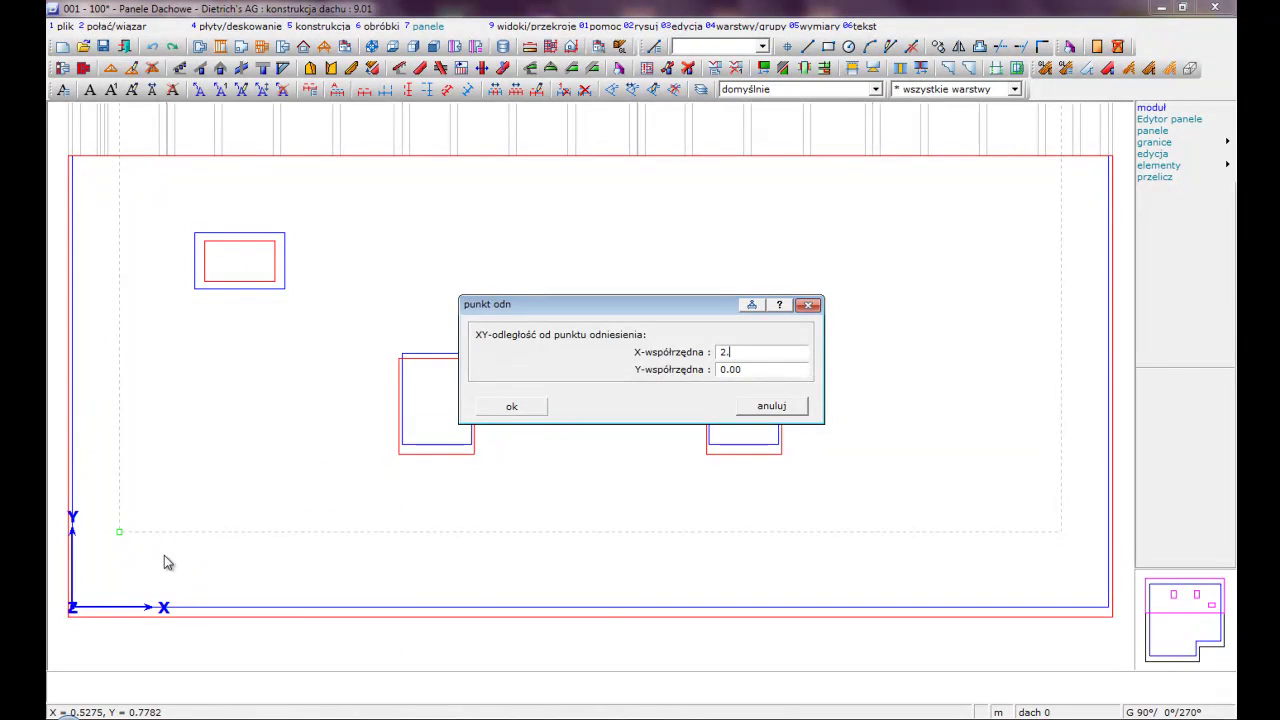
pyautogui.click(505, 406)
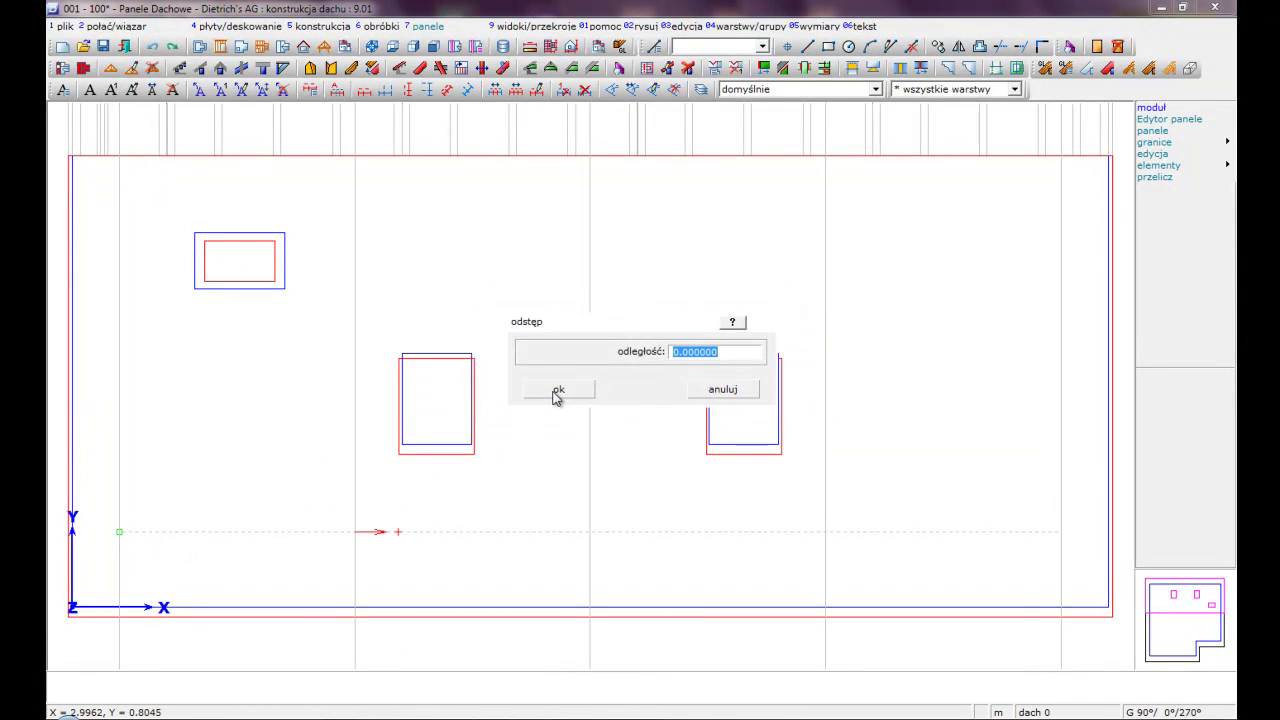
# Accept zero spacing to lay panels E06–E11, insert framing on the plane, and switch to roof editing
pyautogui.click(557, 392)
pyautogui.click(553, 392)
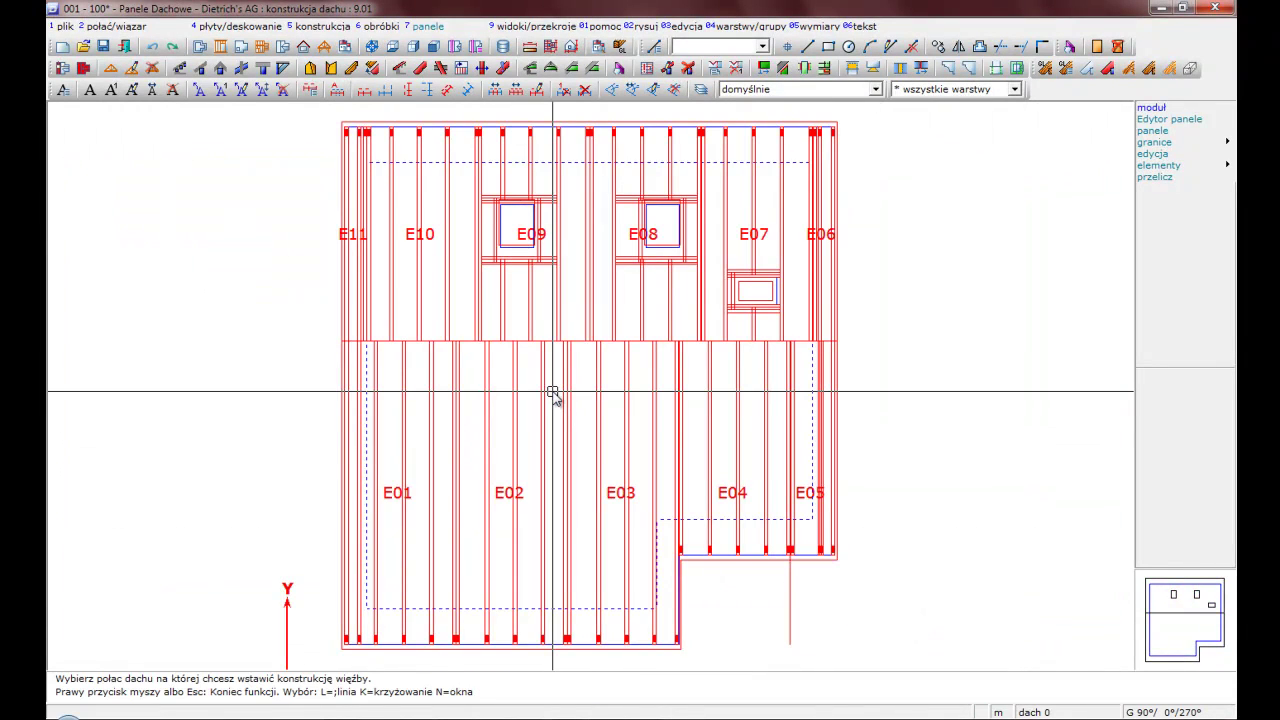
pyautogui.click(634, 312)
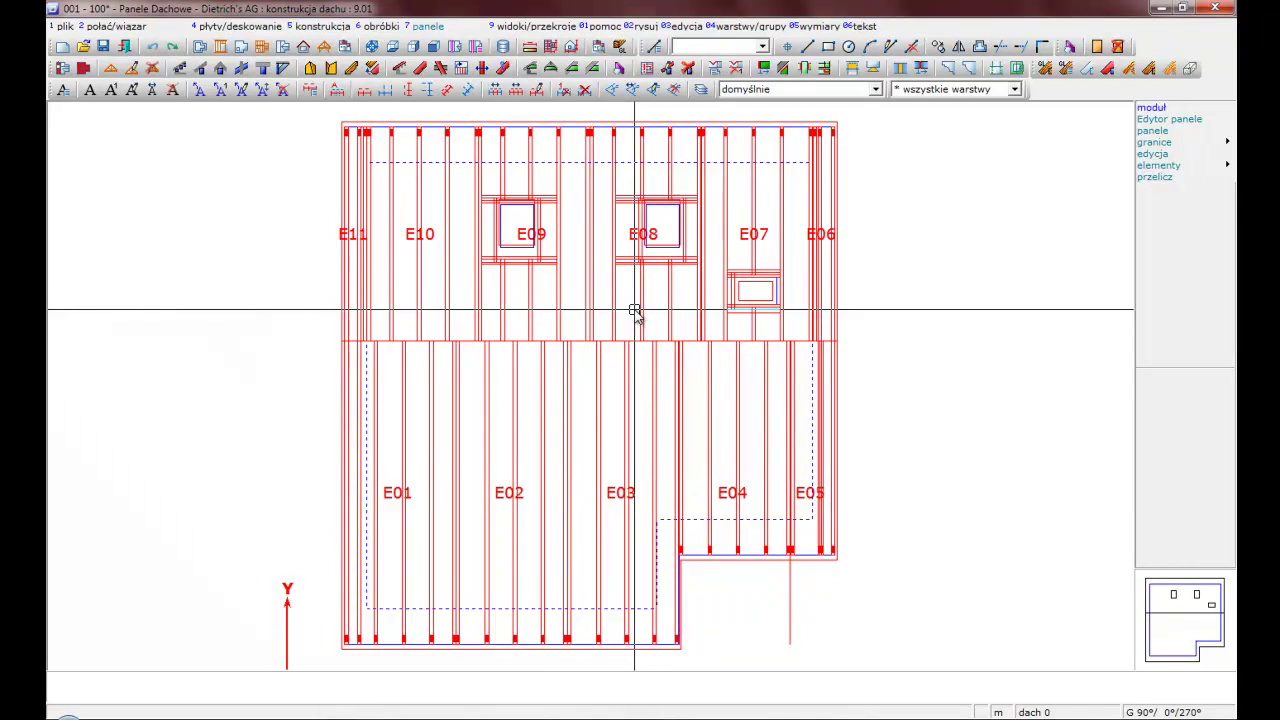
pyautogui.click(284, 48)
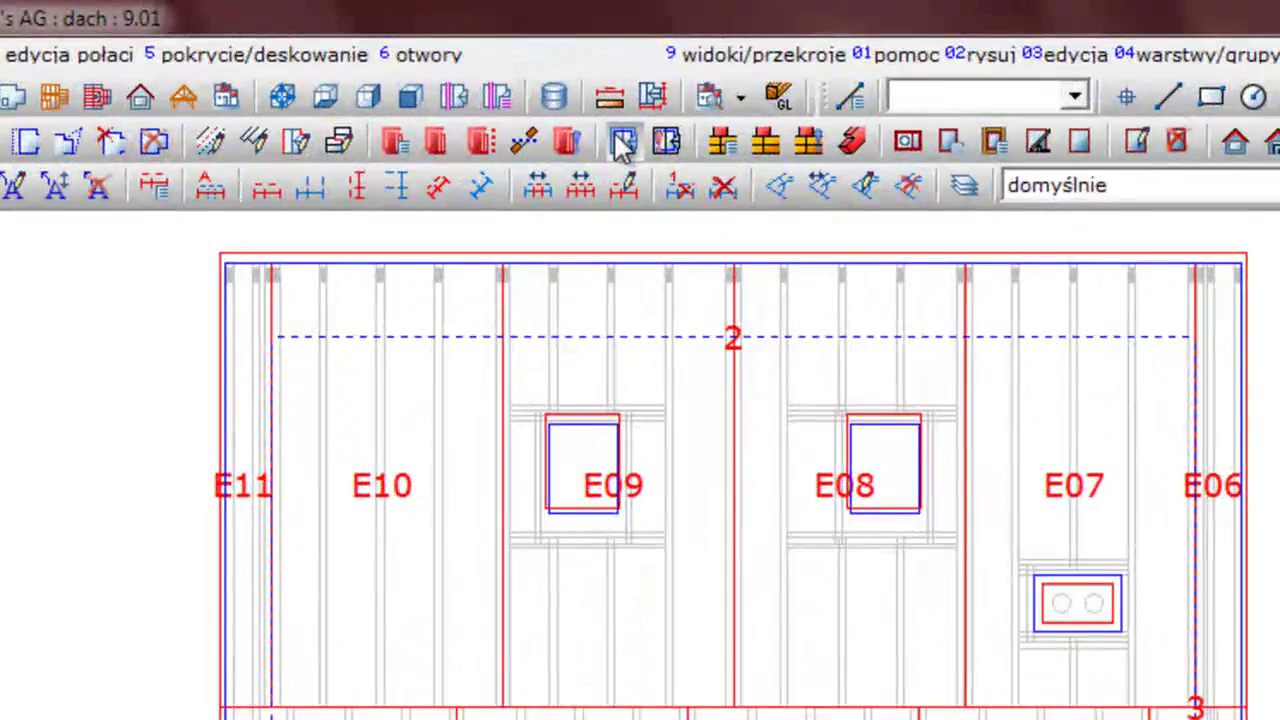
# Bound sheathing by the roof outline, generate it on all planes, and process rafters on all planes
pyautogui.click(622, 143)
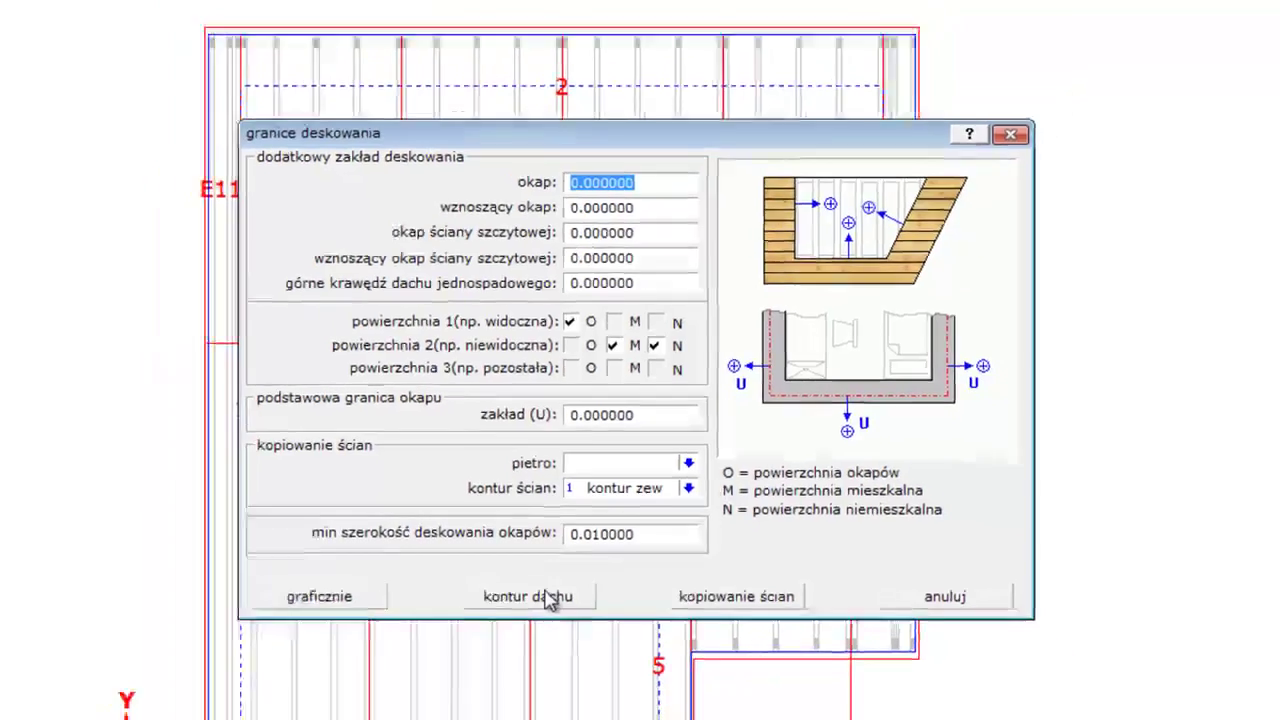
pyautogui.click(547, 596)
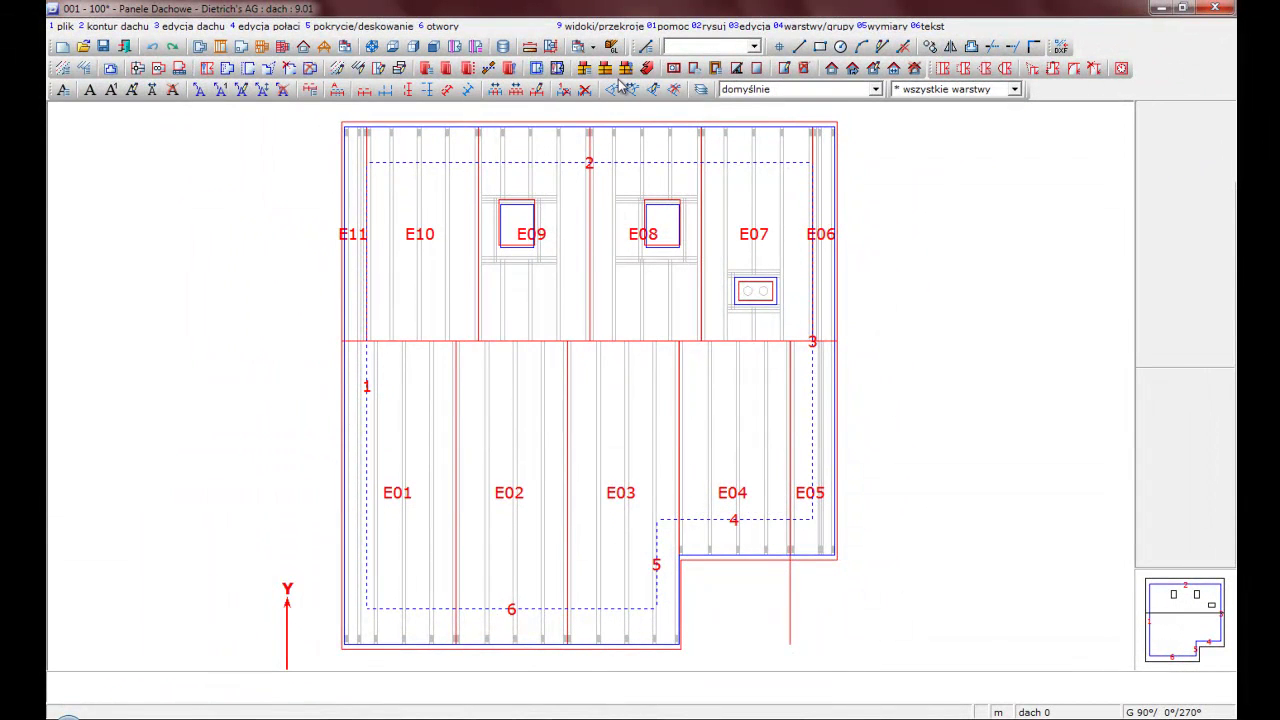
pyautogui.click(628, 89)
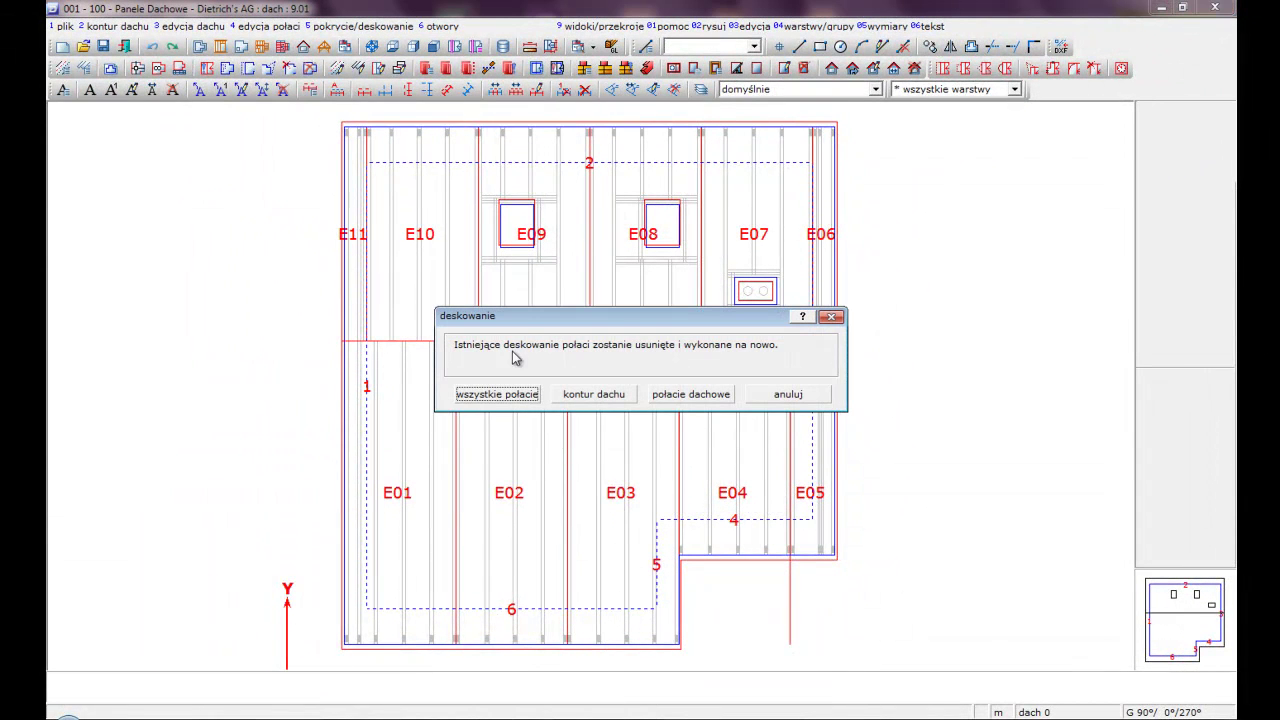
pyautogui.click(498, 394)
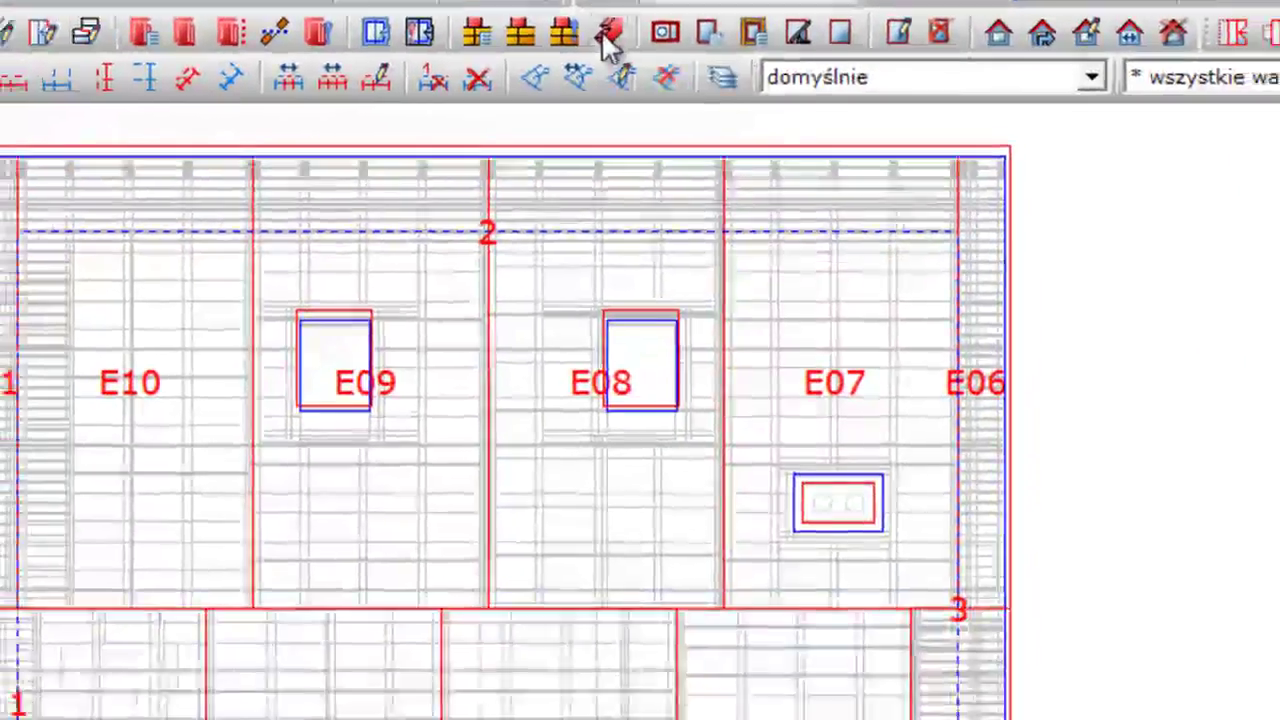
pyautogui.click(588, 160)
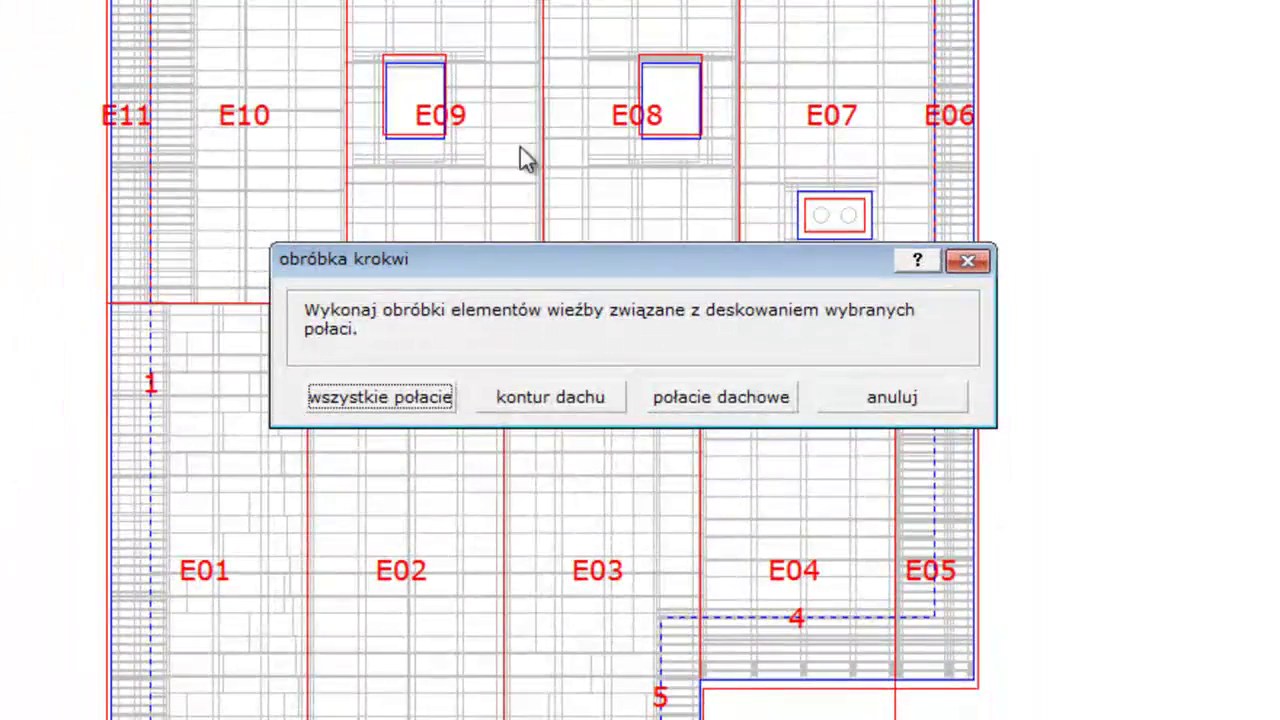
pyautogui.click(406, 394)
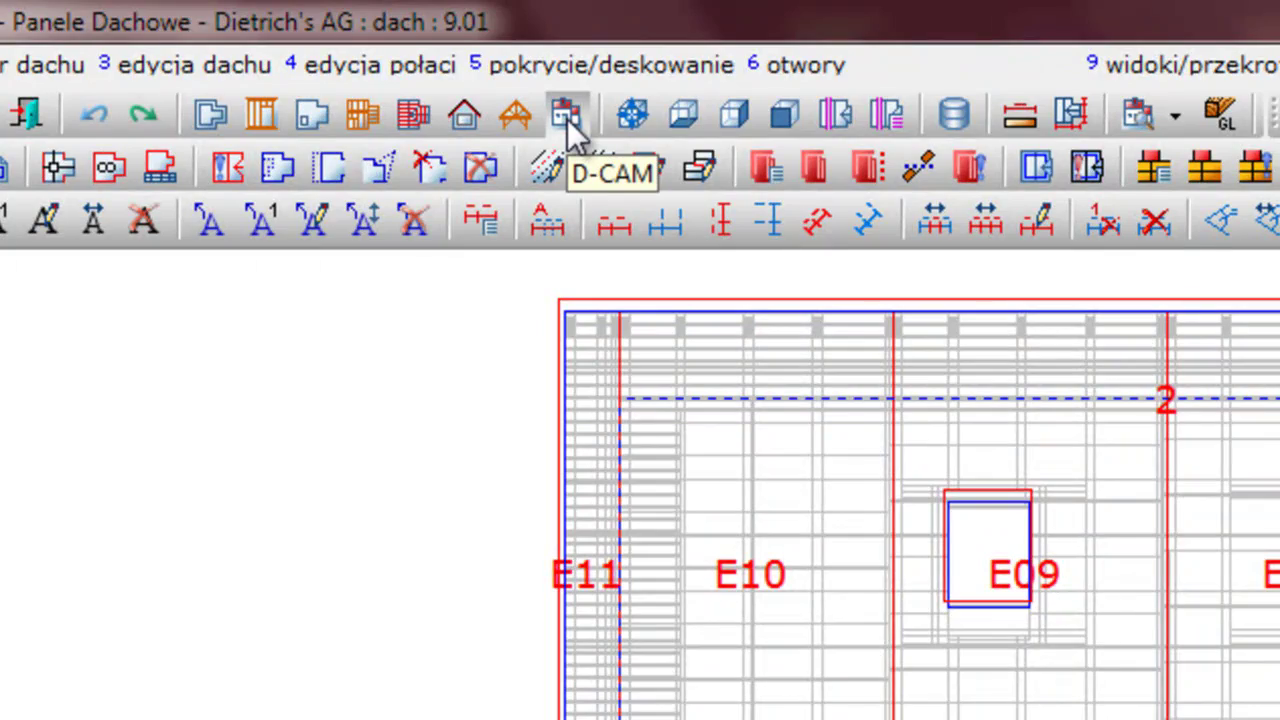
pyautogui.click(567, 119)
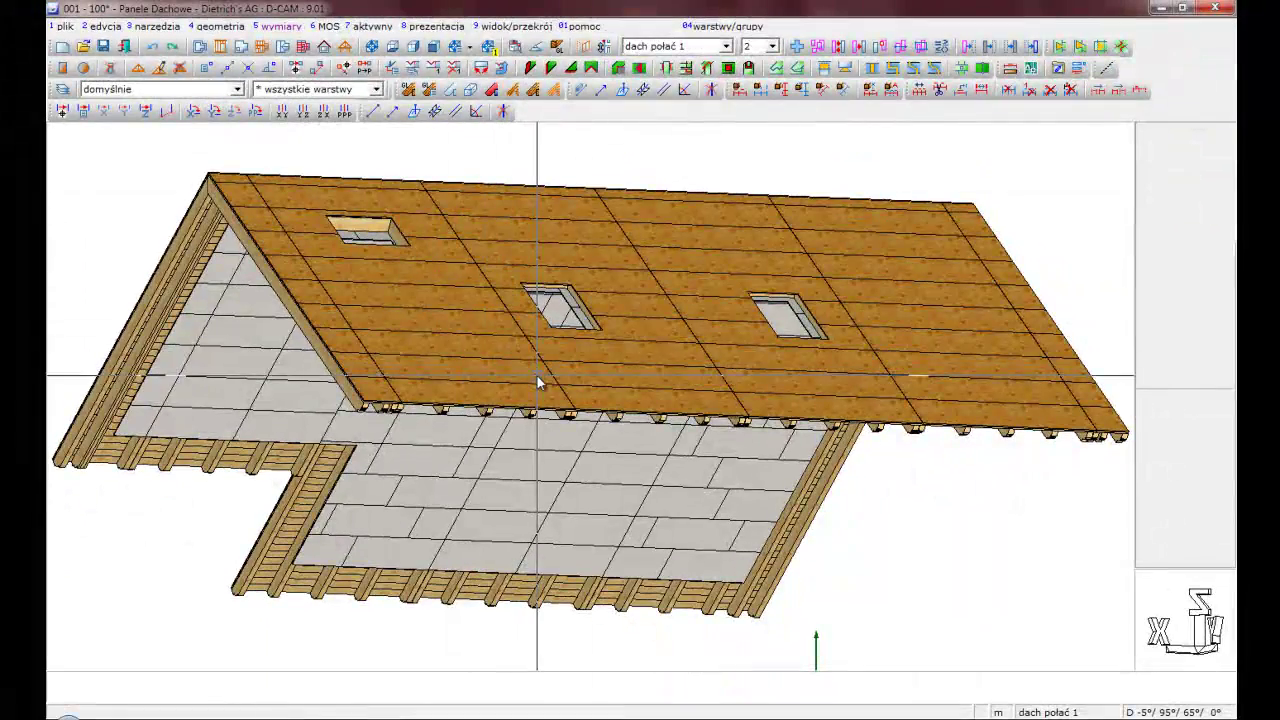
pyautogui.scroll(5, 595, 435)
pyautogui.scroll(5, 595, 437)
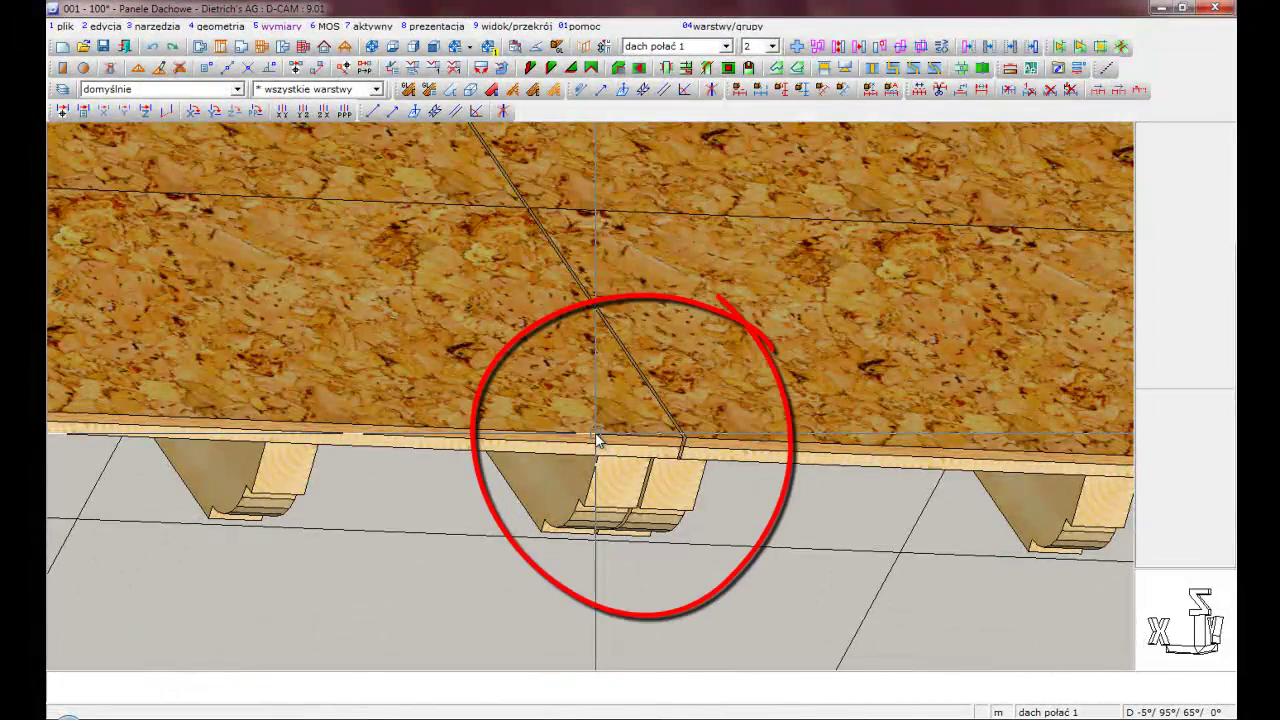
pyautogui.click(392, 47)
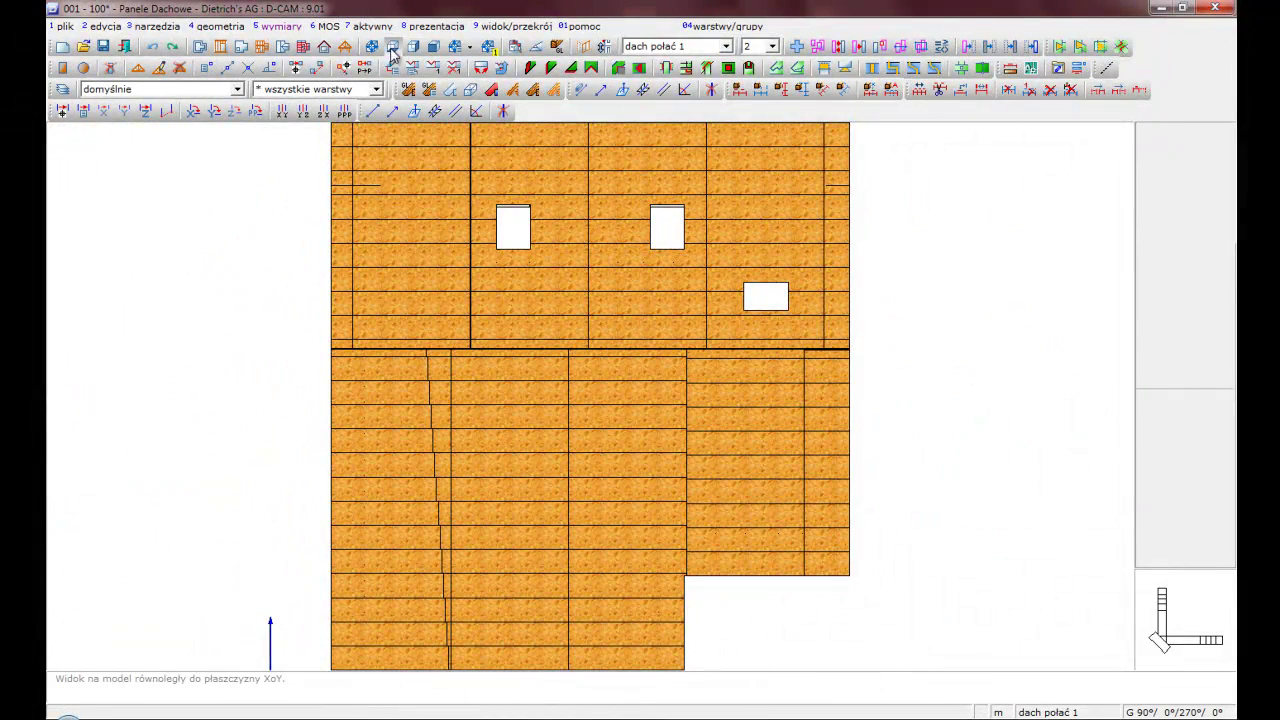
pyautogui.click(400, 48)
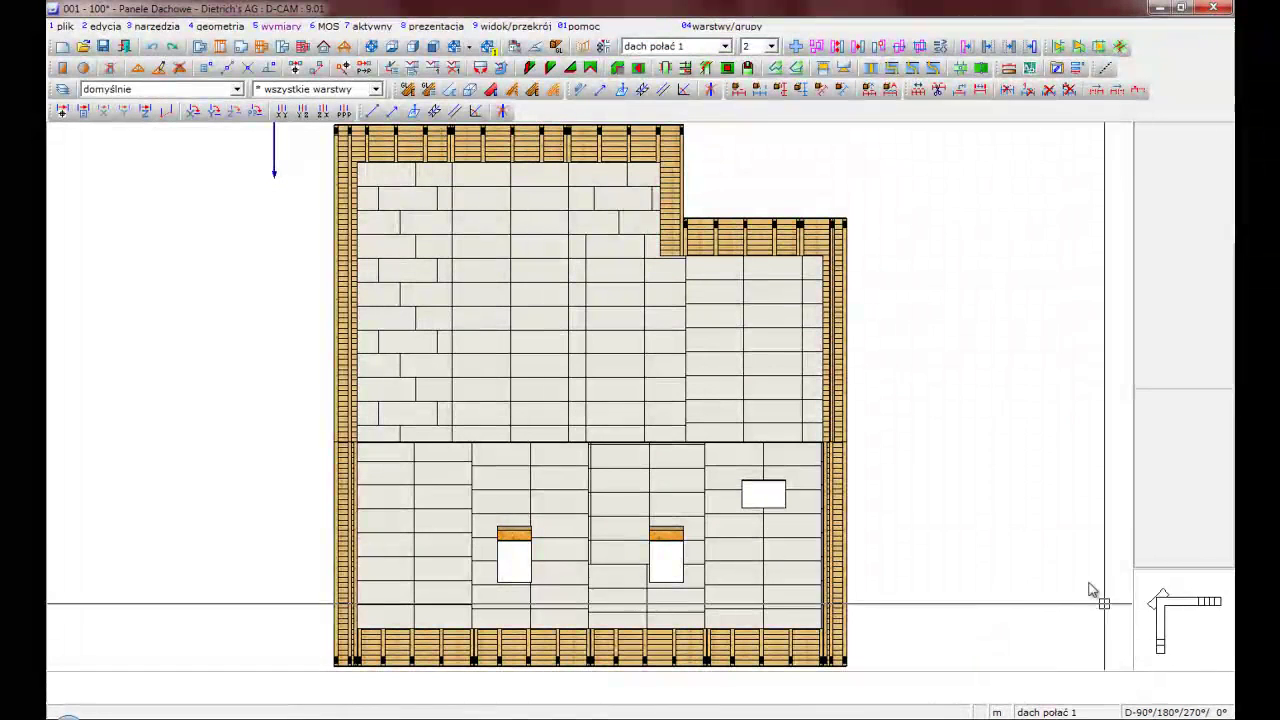
pyautogui.click(282, 47)
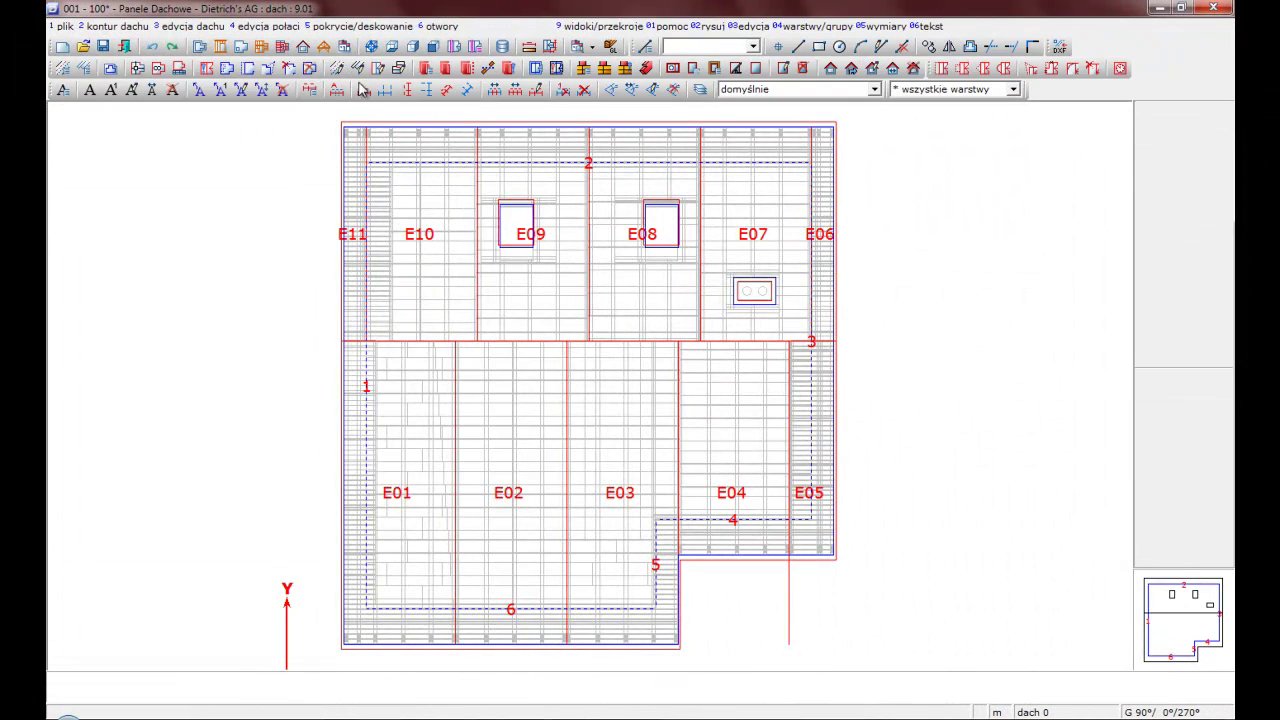
# Lay Tegalit tile battens eaves to ridge: 17 rows at 0.342425 spacing on every roof plane
pyautogui.click(510, 69)
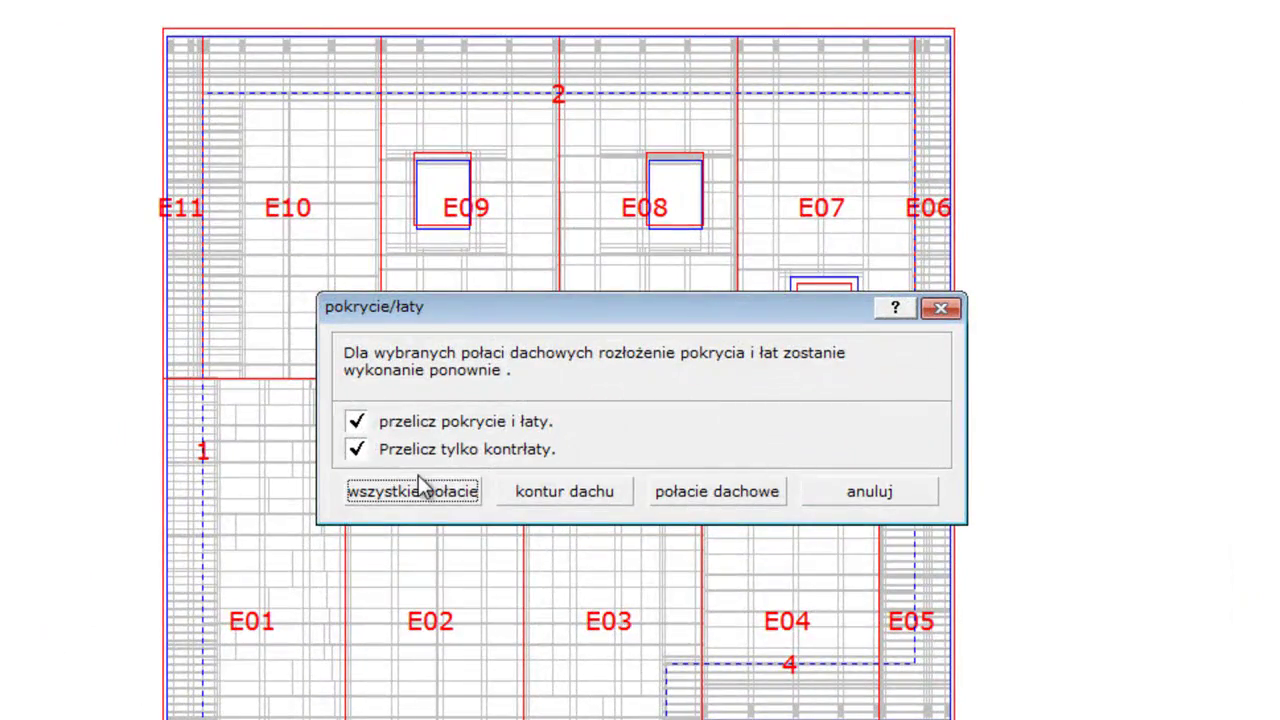
pyautogui.click(422, 488)
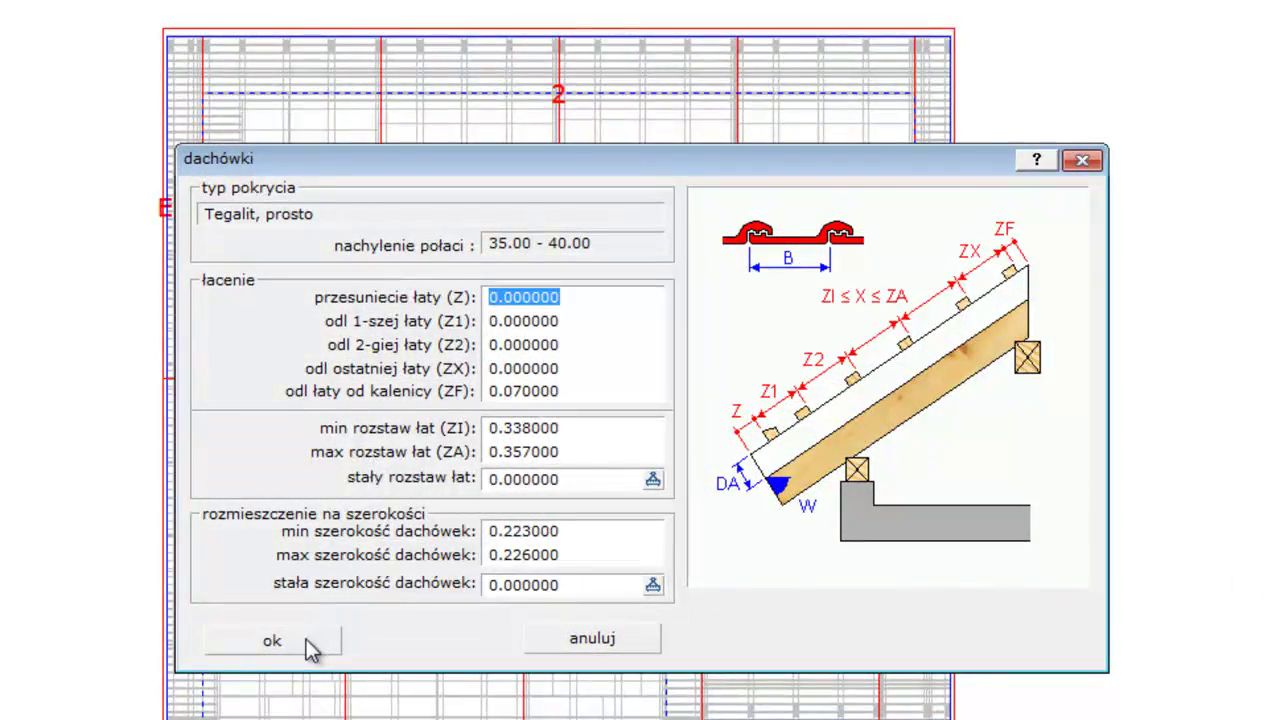
pyautogui.click(306, 639)
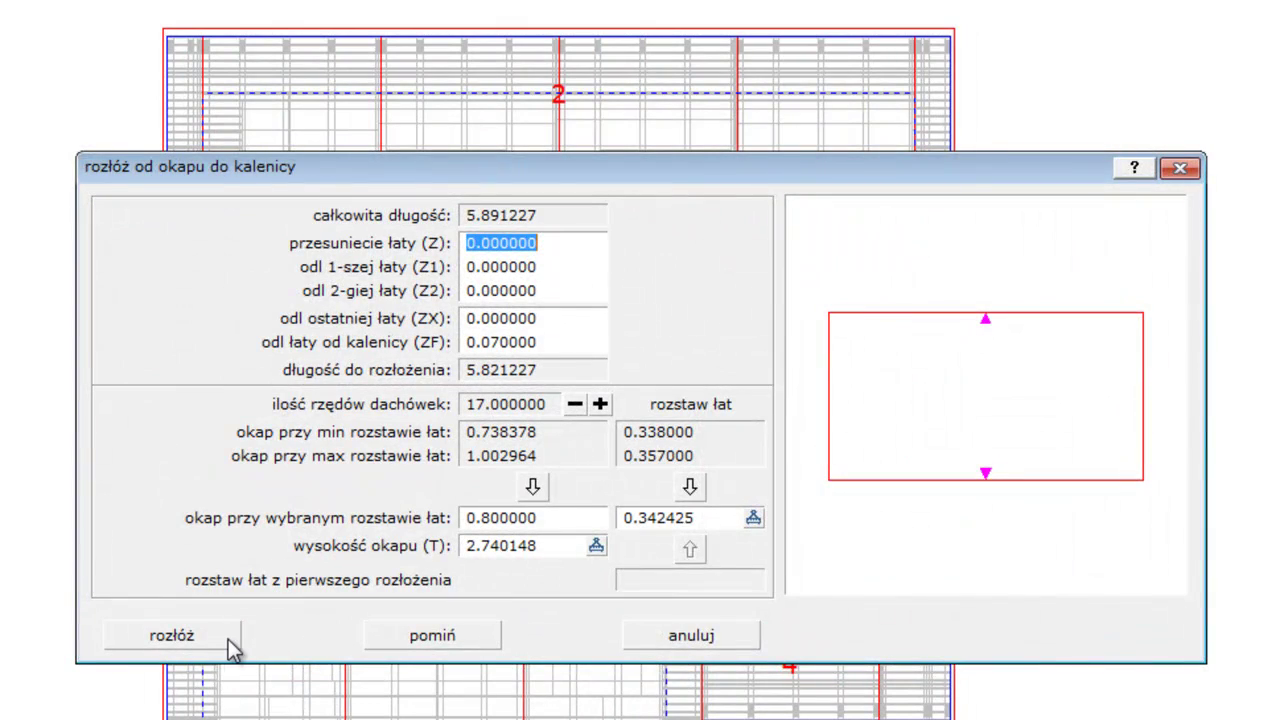
pyautogui.click(224, 639)
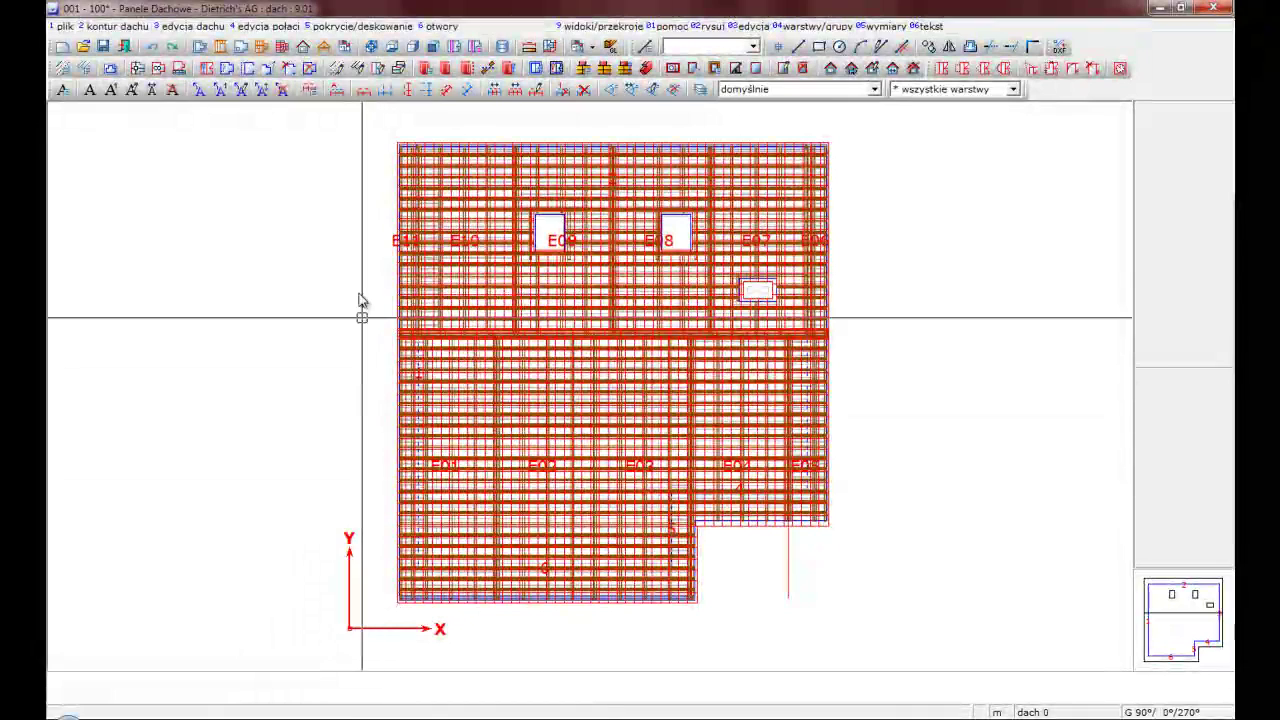
# Switch to 3D D-CAM and choose 'panele E07' as the active MOS packet
pyautogui.click(343, 48)
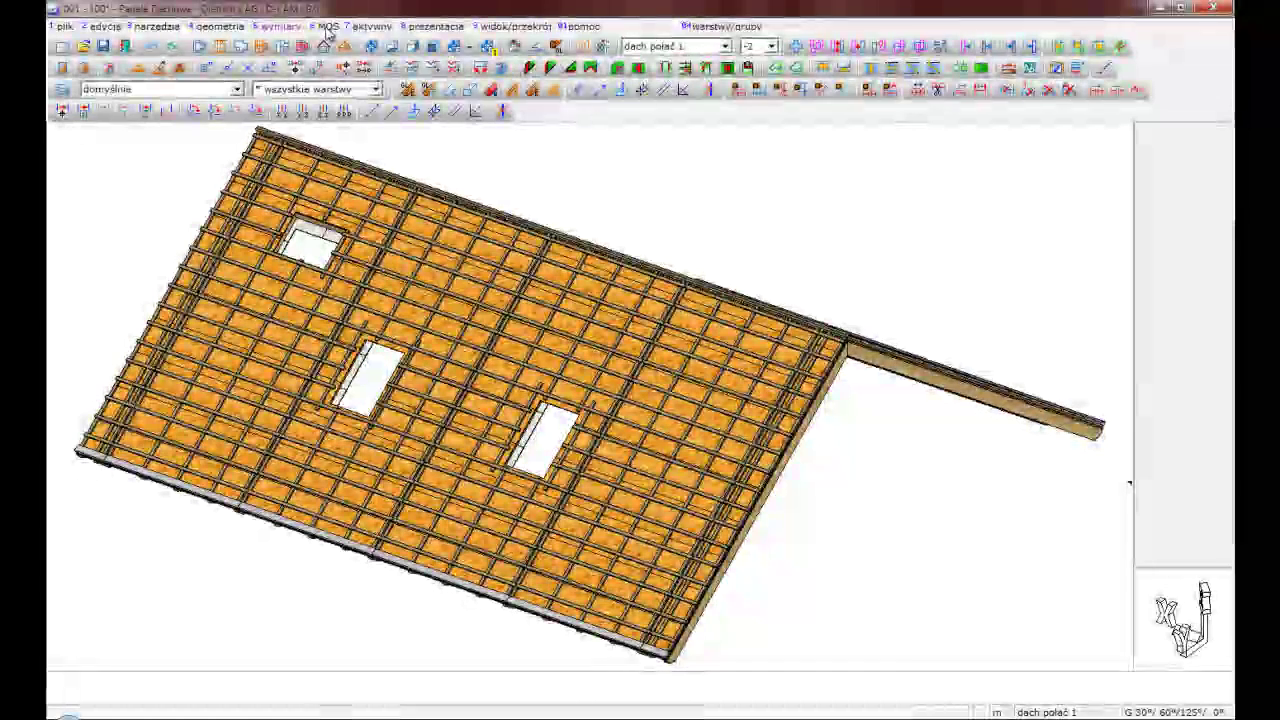
pyautogui.click(328, 27)
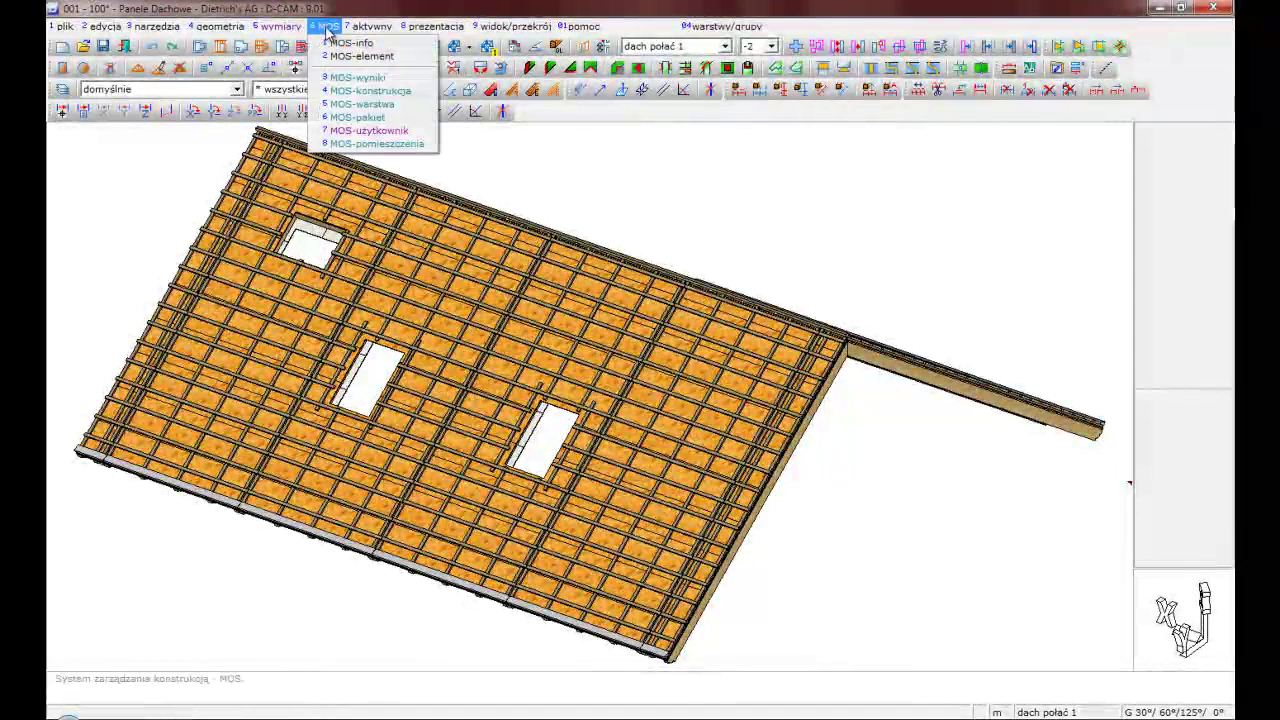
pyautogui.click(357, 117)
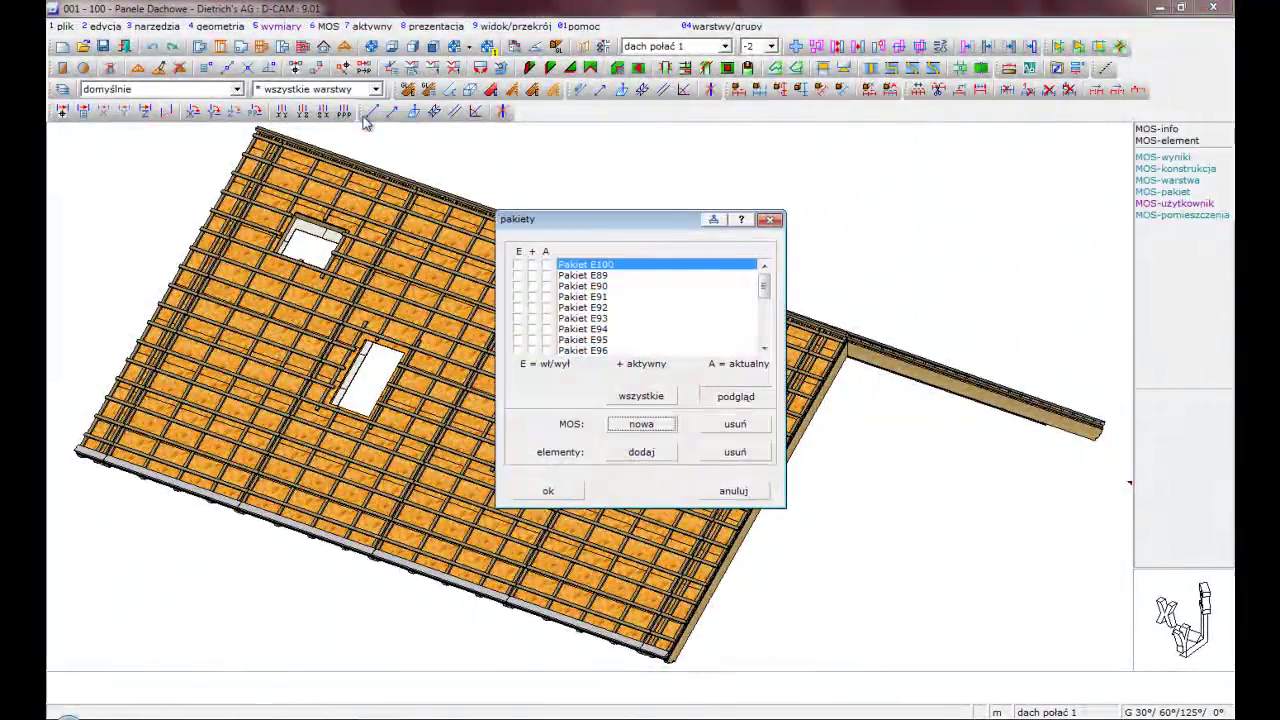
pyautogui.click(610, 394)
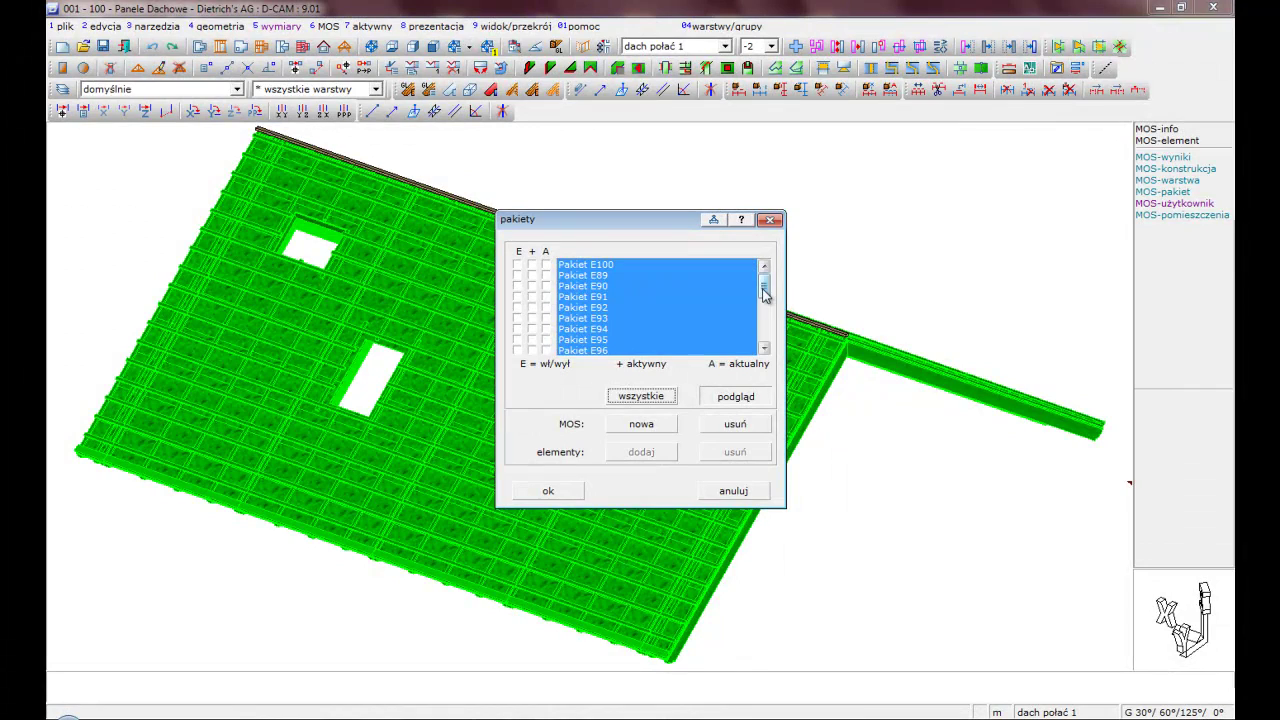
pyautogui.moveTo(765, 300); pyautogui.dragTo(765, 316)
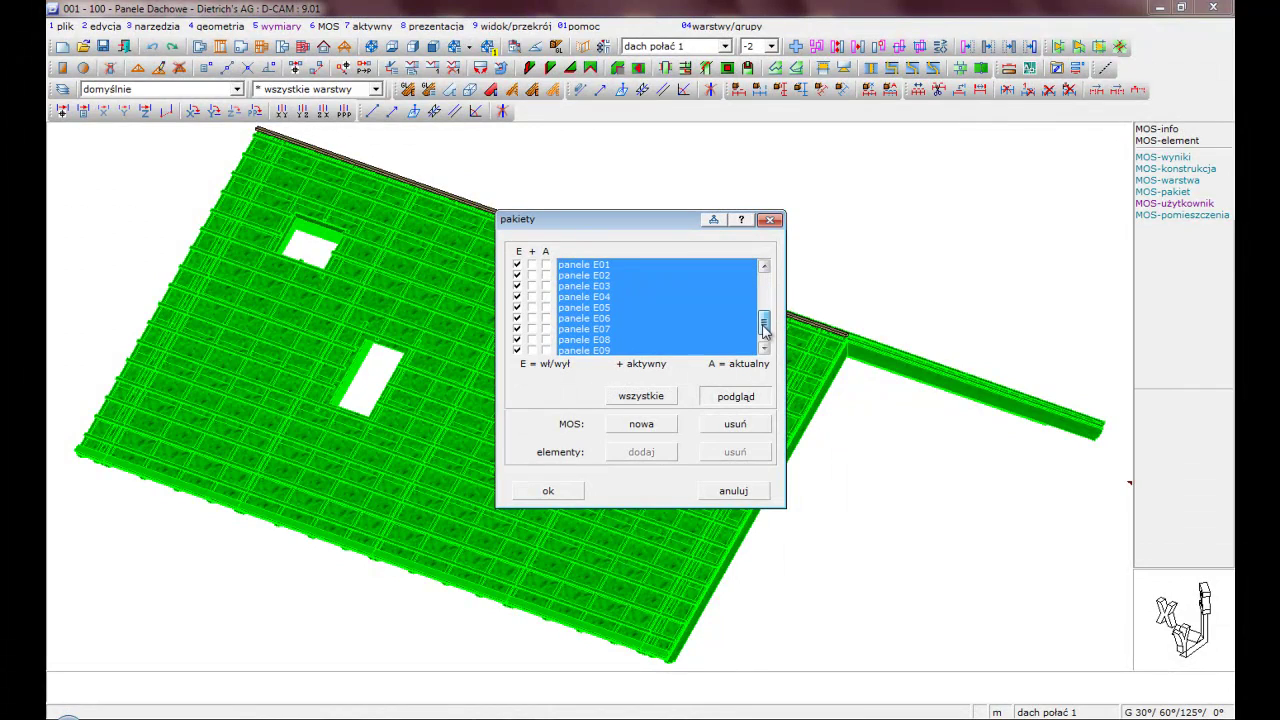
pyautogui.click(573, 331)
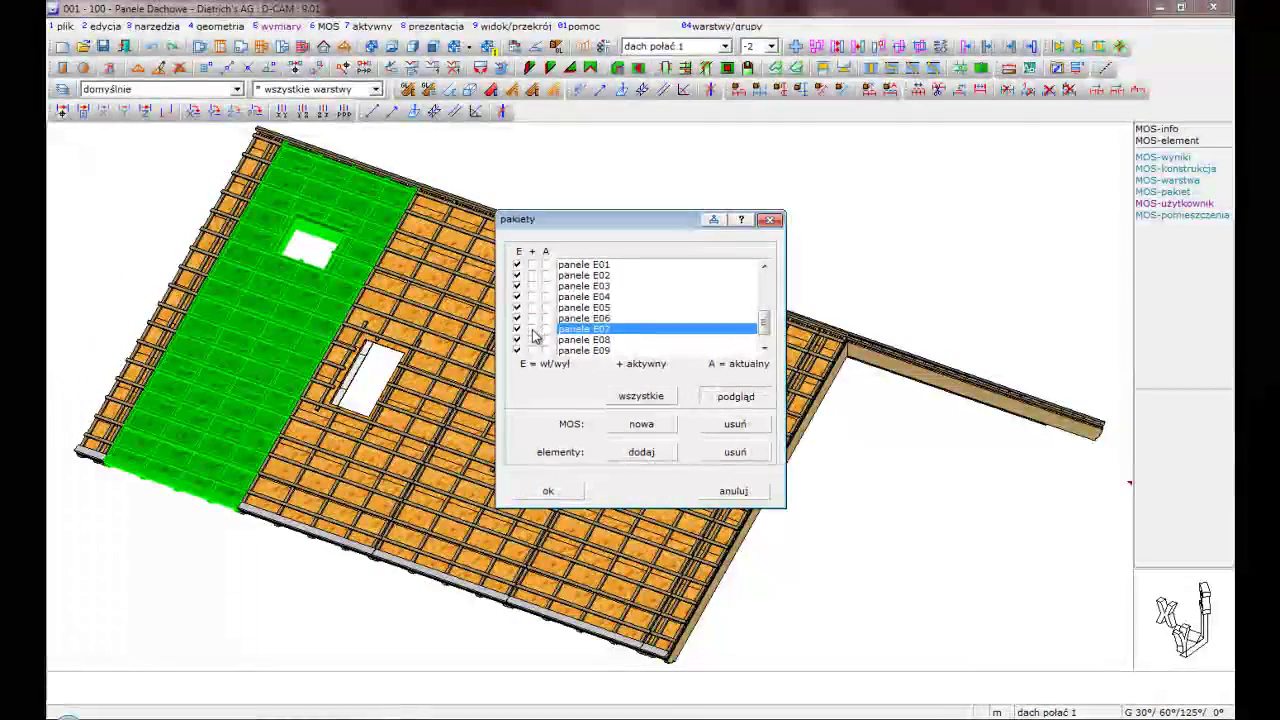
pyautogui.click(549, 493)
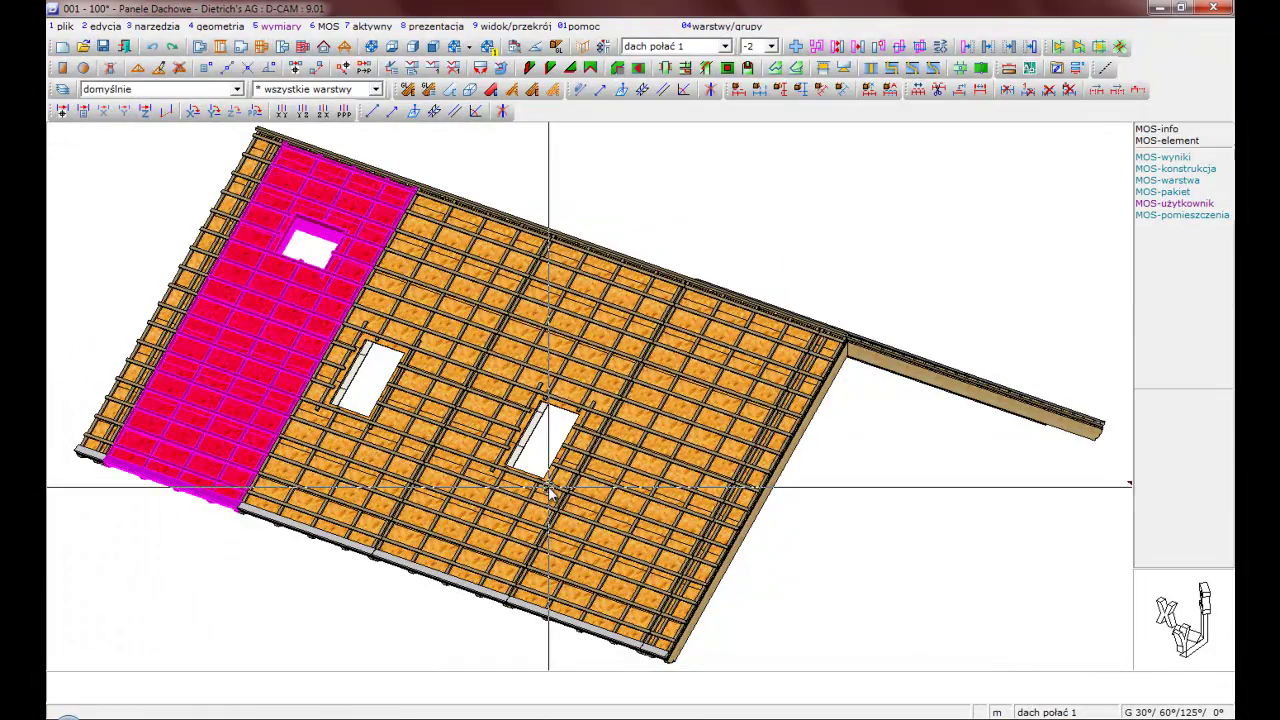
# Render panel E07 alone in a separate OpenGL 3D view
pyautogui.click(556, 46)
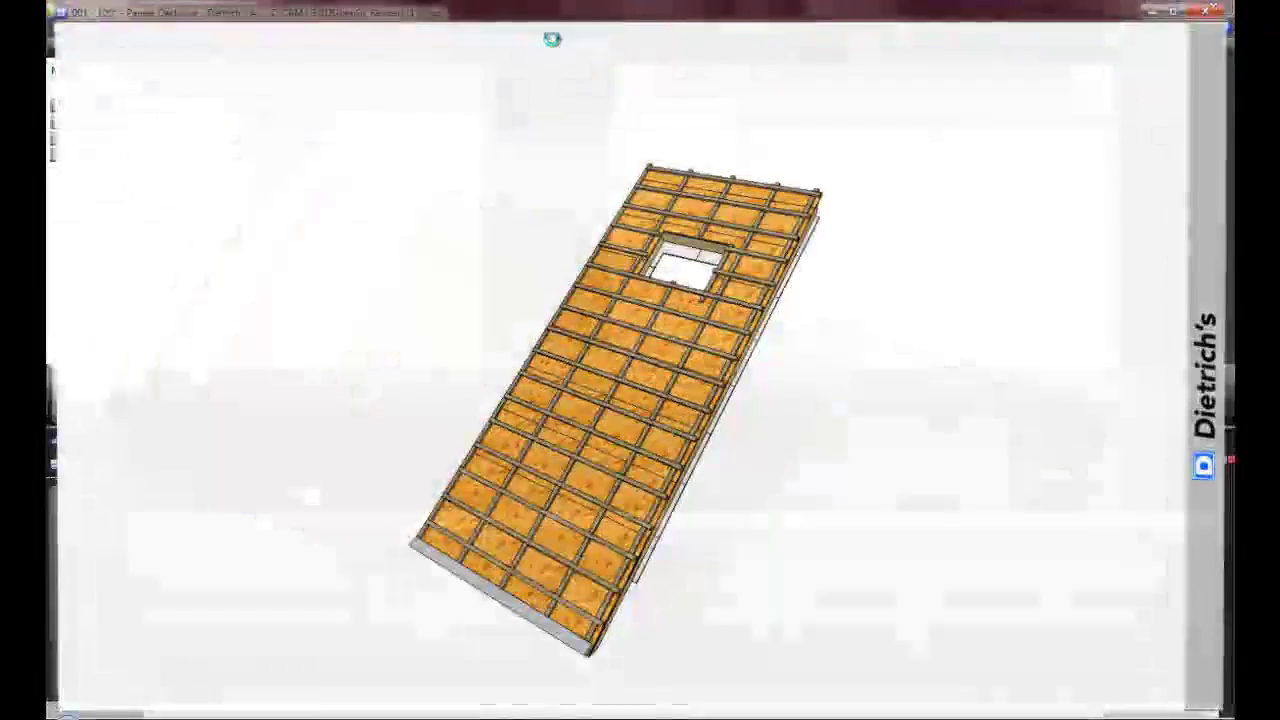